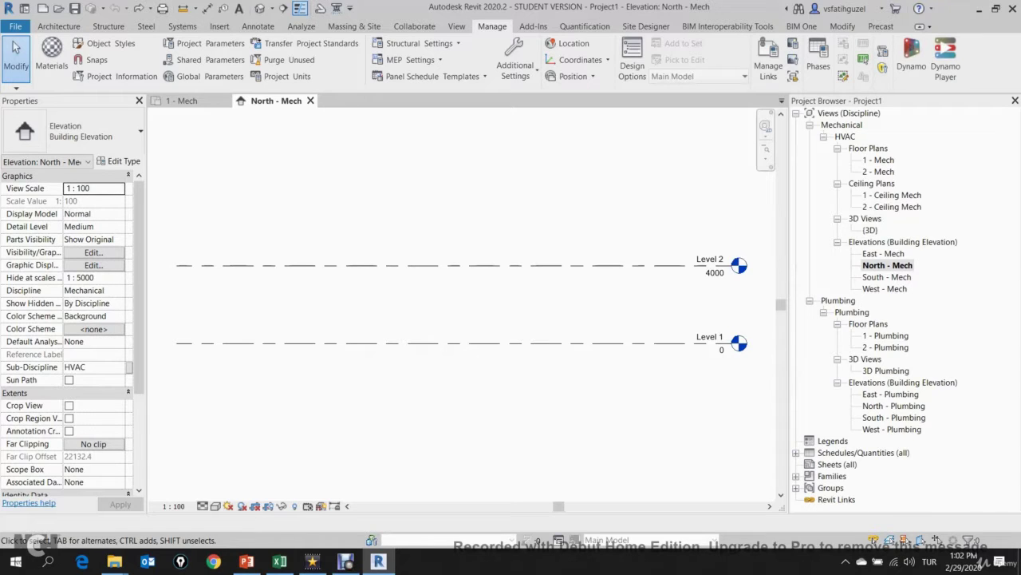
# Step: Zoom out the North - Mech elevation and switch to the PowerPoint DYNAMO slide
pyautogui.scroll(-1, 460, 306)
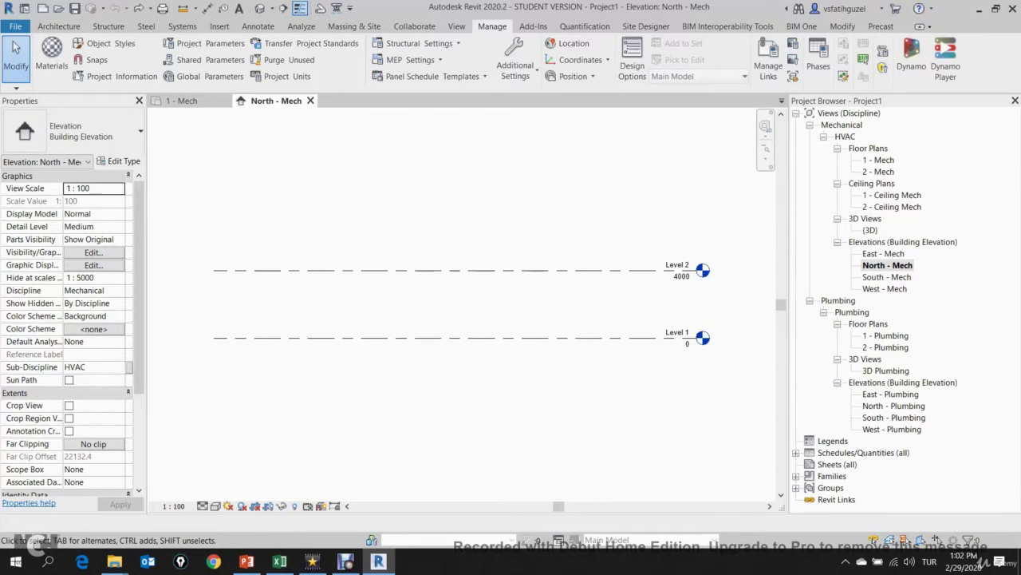
pyautogui.scroll(-1, 428, 292)
pyautogui.scroll(-1, 429, 292)
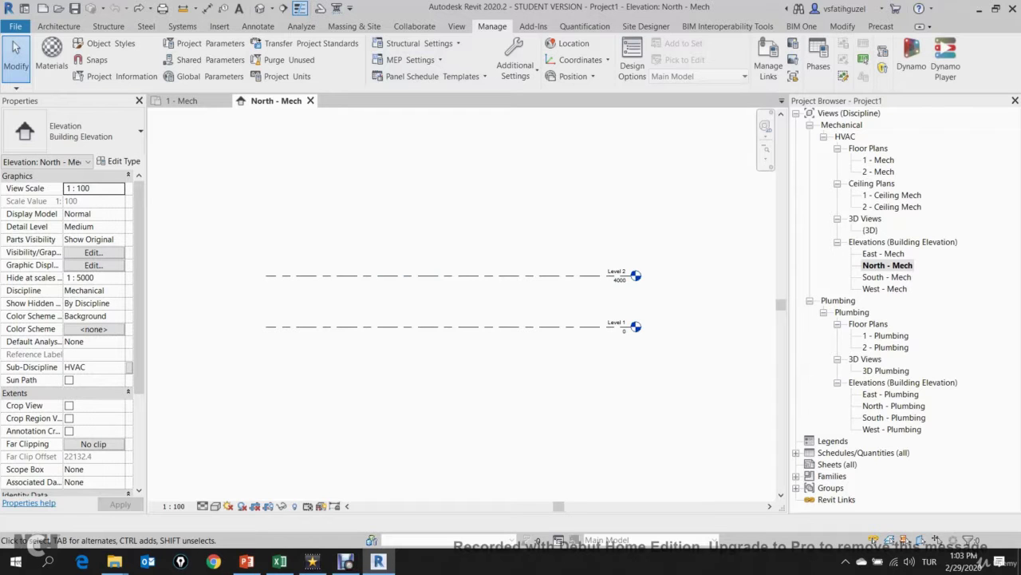
pyautogui.click(247, 561)
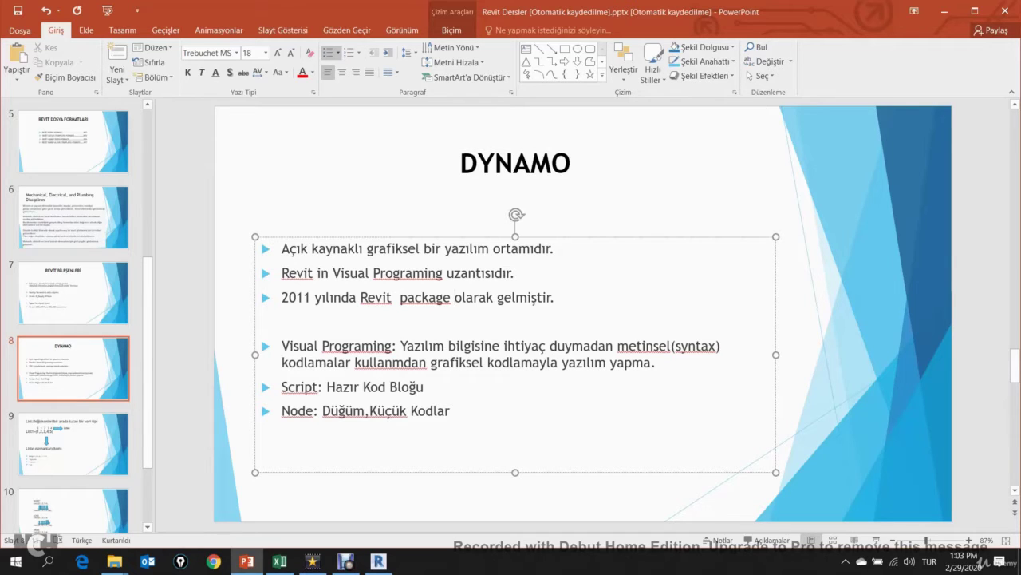
# Step: Leave the DYNAMO slide and return to the Revit North - Mech elevation
pyautogui.hotkey('alt', 'Tab')
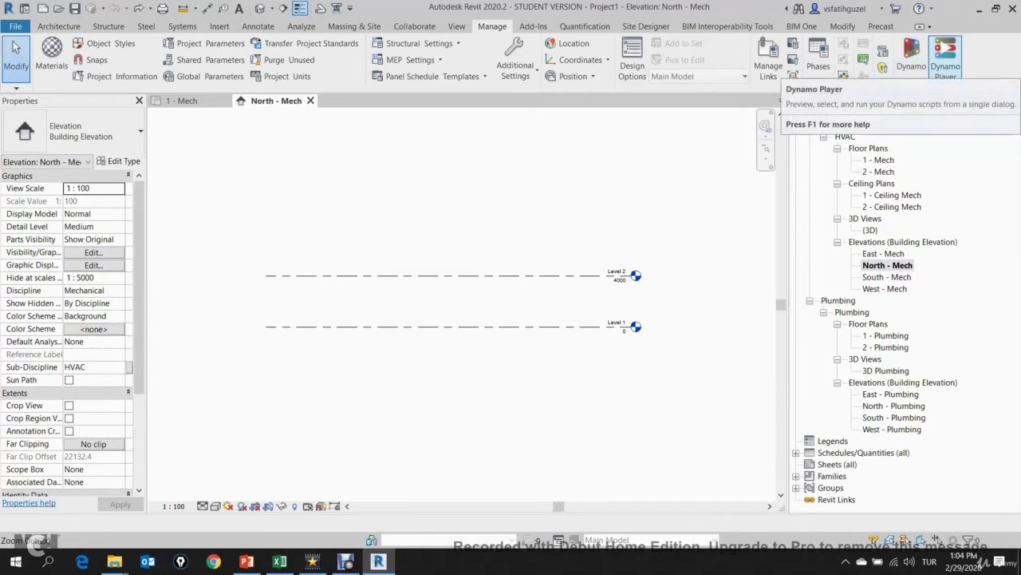
# Step: In Dynamo Player, open Add Levels Above Selected and set the level count to 10
pyautogui.click(945, 60)
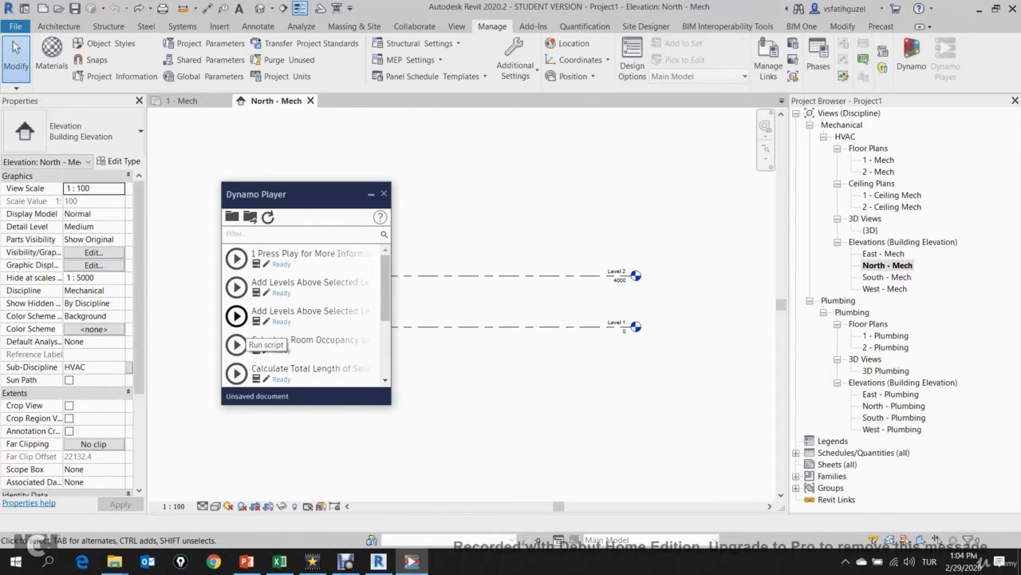
pyautogui.click(236, 316)
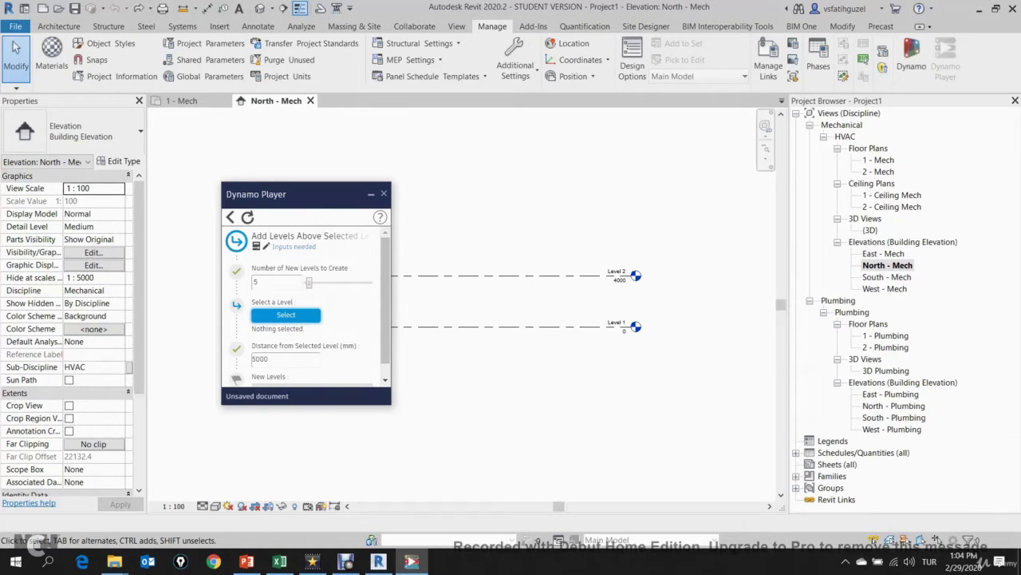
pyautogui.scroll(-1, 307, 304)
pyautogui.scroll(1, 307, 303)
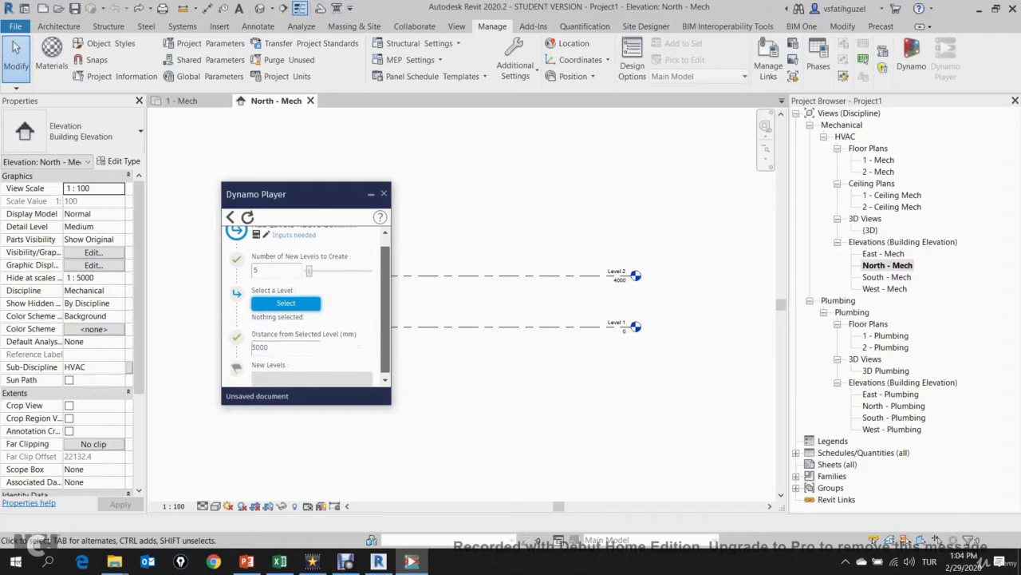
pyautogui.moveTo(308, 282)
pyautogui.mouseDown()
pyautogui.moveTo(343, 282)
pyautogui.moveTo(317, 282)
pyautogui.mouseUp()
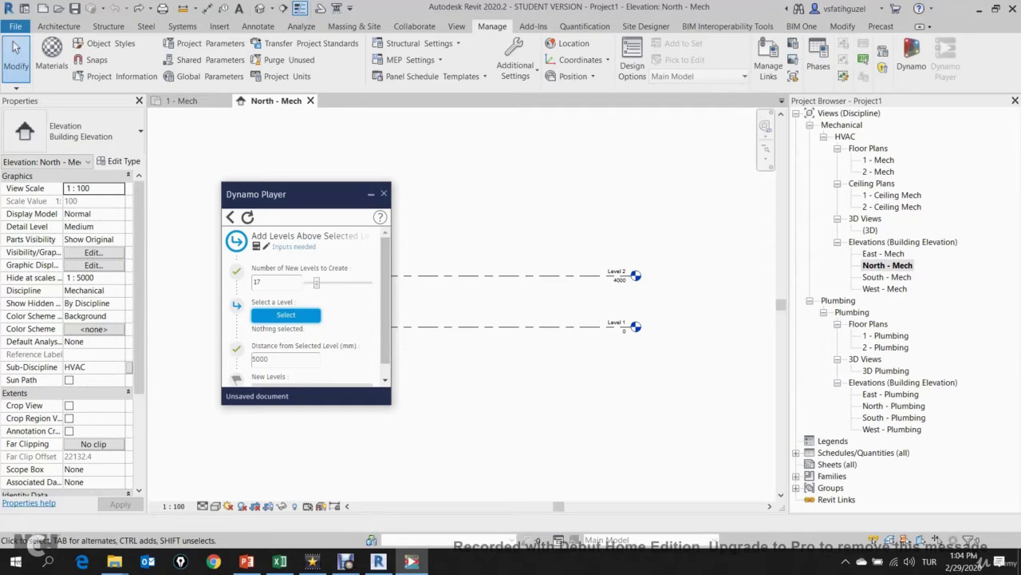
pyautogui.moveTo(317, 283); pyautogui.dragTo(309, 282)
pyautogui.doubleClick(255, 282)
pyautogui.write('1')
pyautogui.write('0')
# Step: Pick Level 2 as the base level, run the script, and close Dynamo Player
pyautogui.click(286, 314)
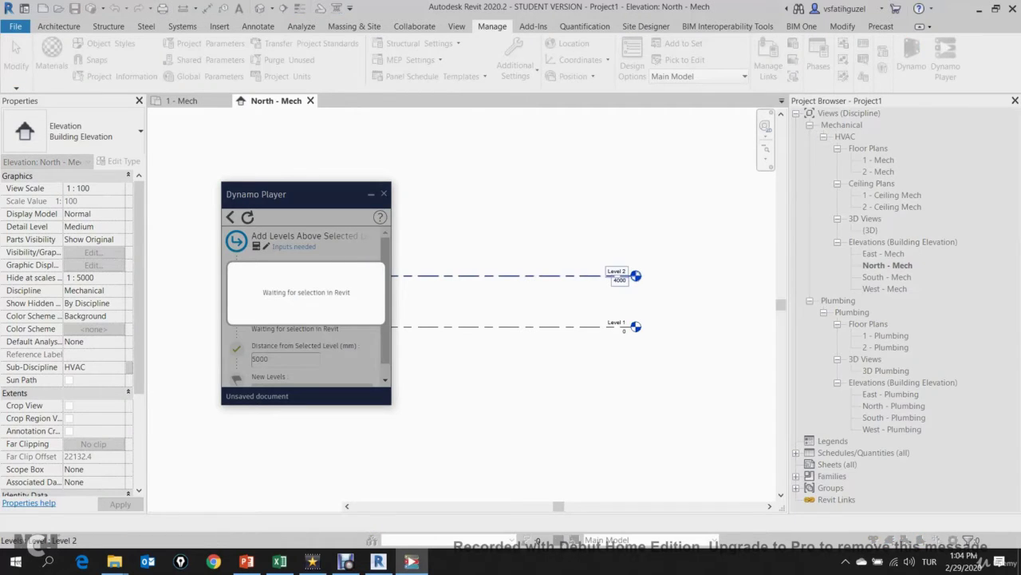
pyautogui.click(626, 275)
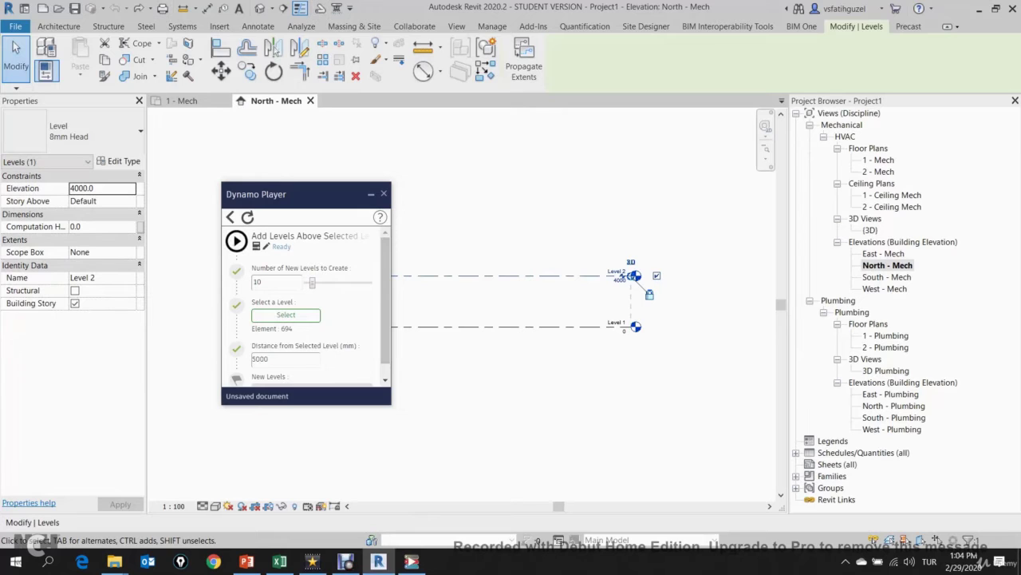
pyautogui.click(237, 240)
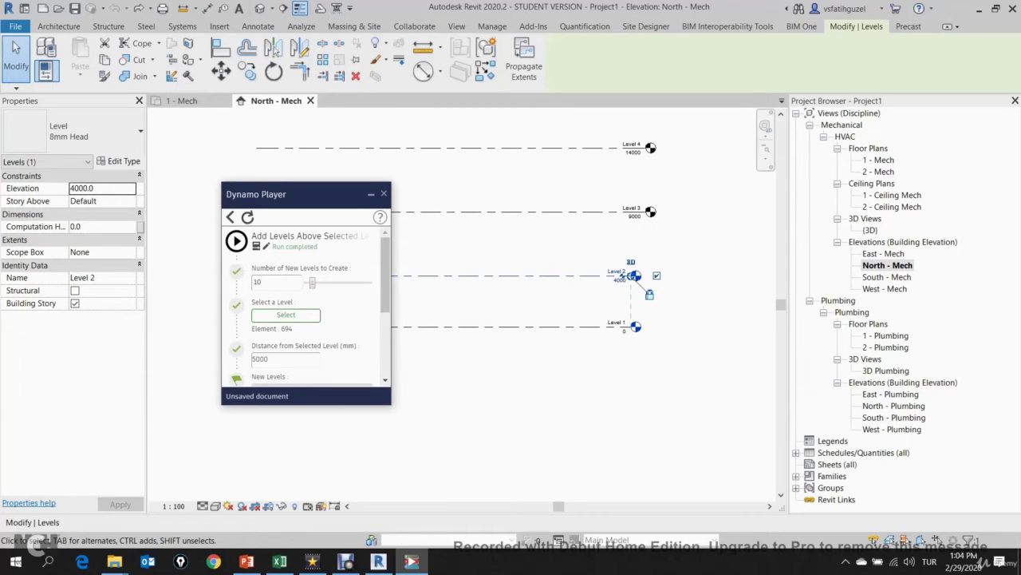
pyautogui.click(384, 193)
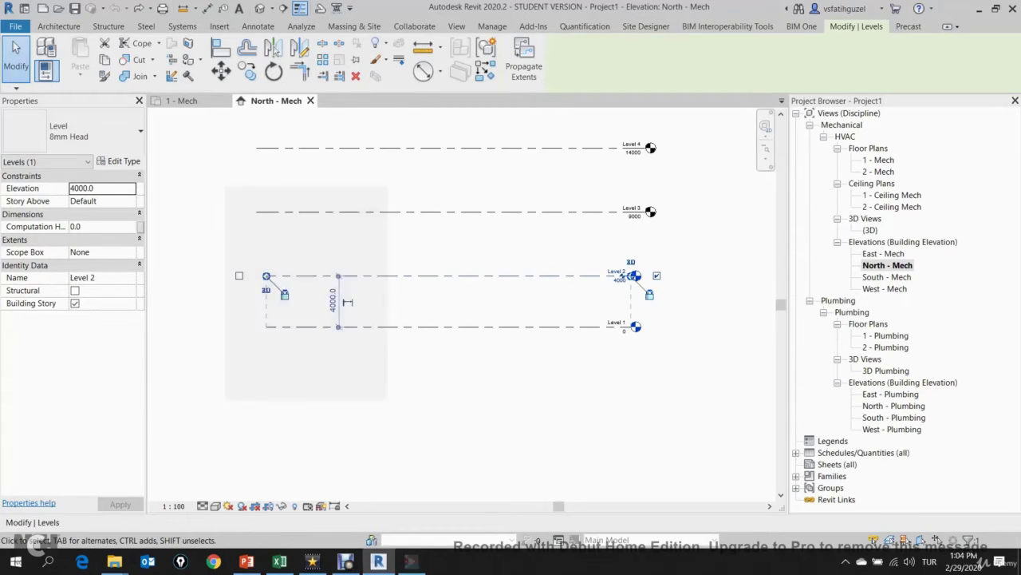
pyautogui.scroll(-2, 488, 351)
pyautogui.scroll(-2, 488, 352)
pyautogui.scroll(-1, 463, 351)
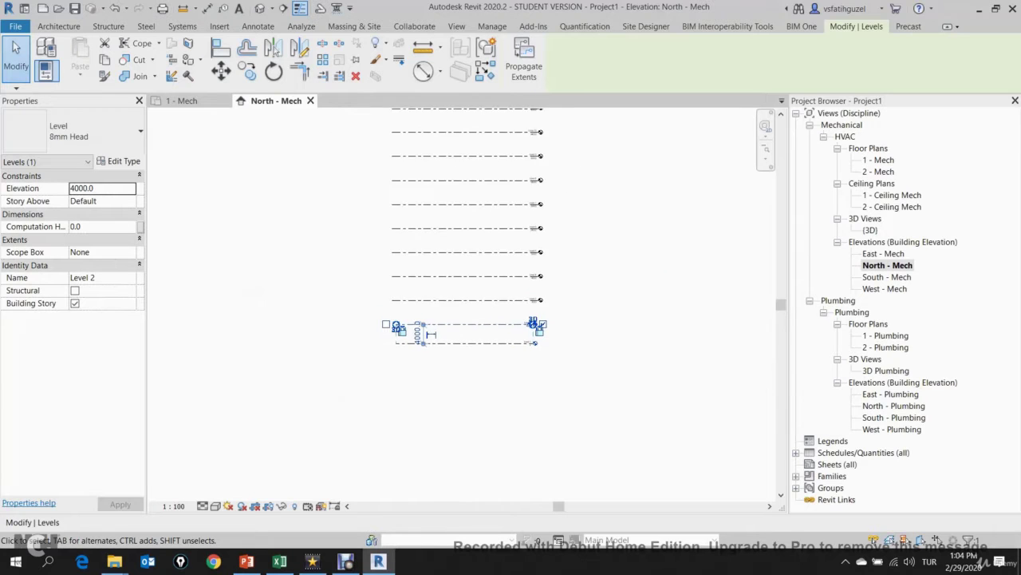
pyautogui.scroll(-1, 463, 351)
pyautogui.scroll(-1, 463, 351)
pyautogui.scroll(-1, 463, 351)
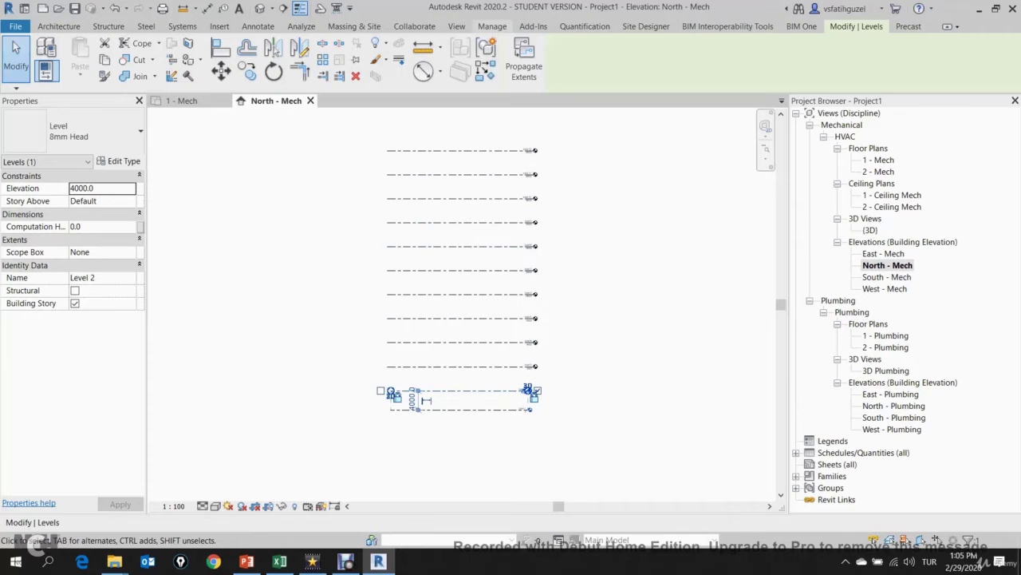
# Step: Launch Dynamo from the Manage tab on a new empty graph with the library search cleared
pyautogui.click(492, 27)
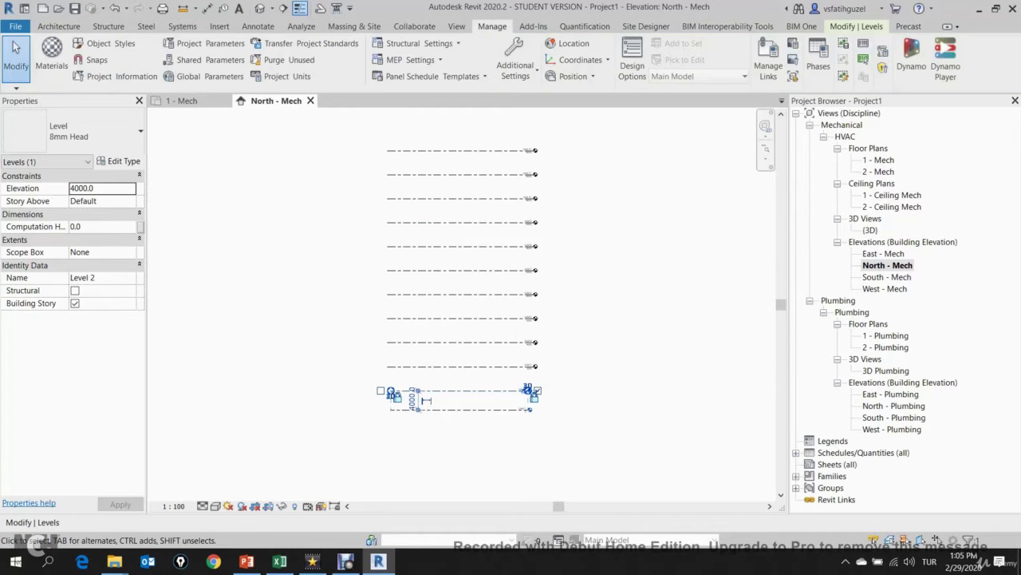
pyautogui.click(912, 56)
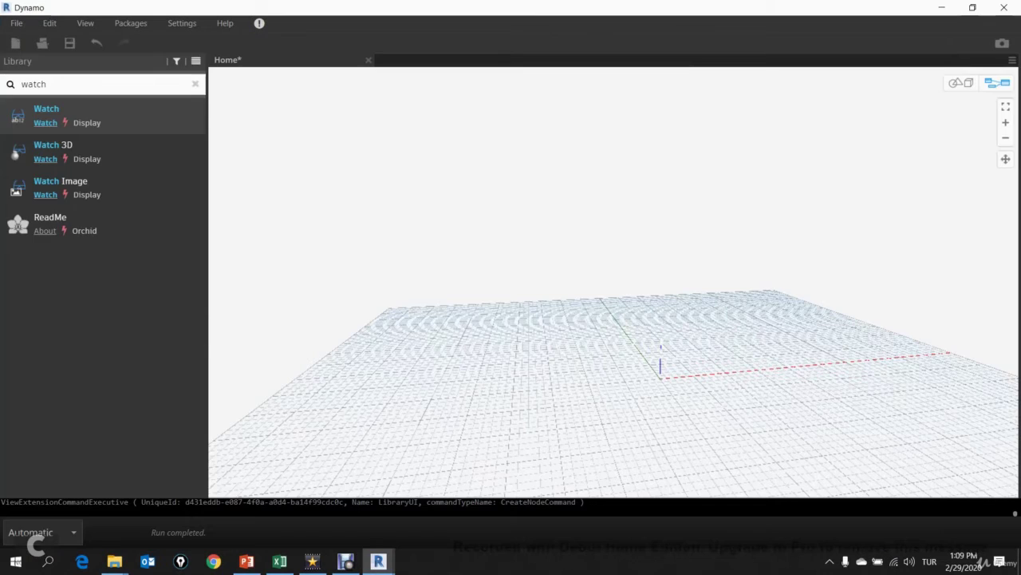
pyautogui.press('Escape')
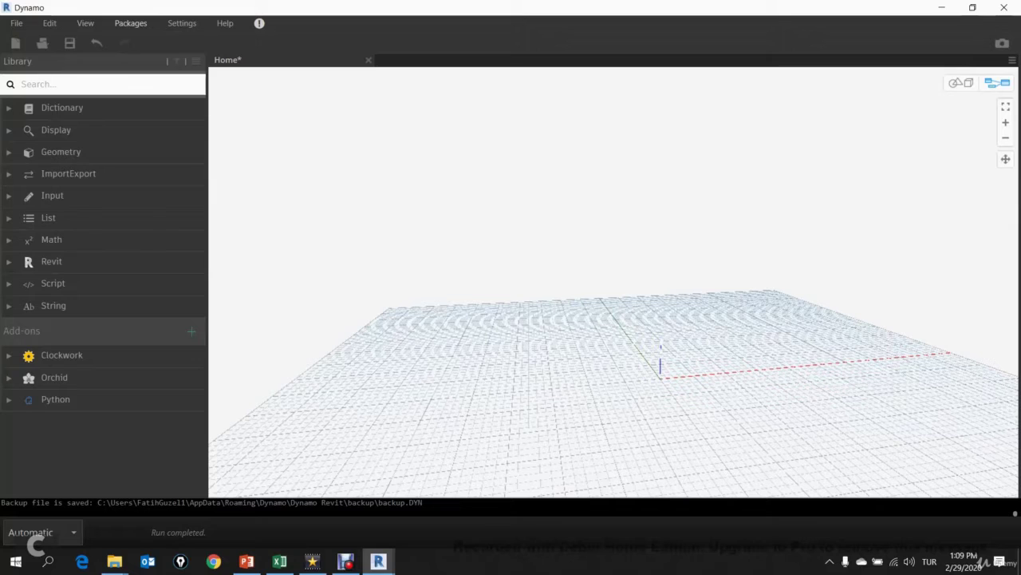
pyautogui.click(130, 23)
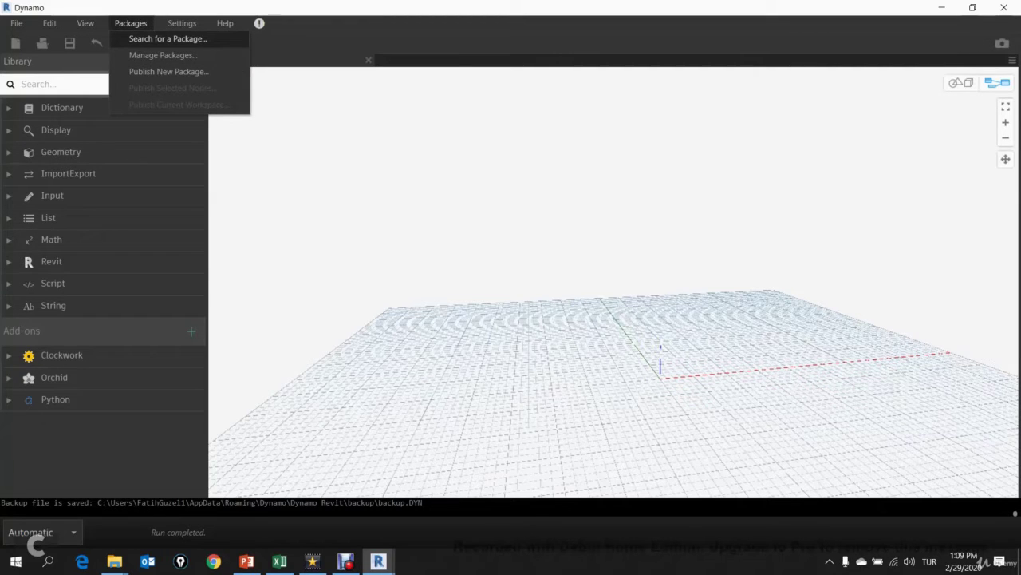
pyautogui.click(168, 38)
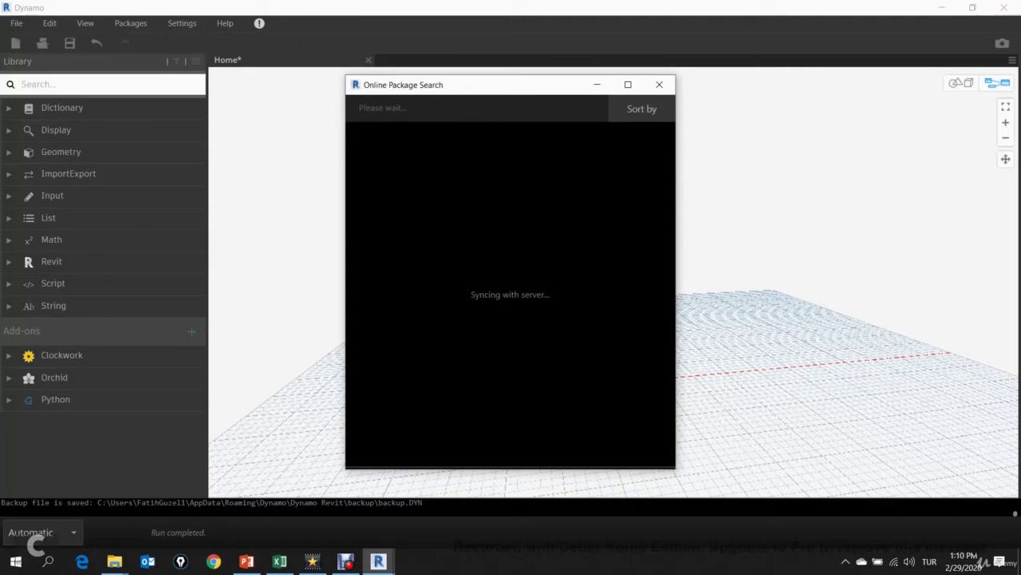
pyautogui.moveTo(516, 92); pyautogui.dragTo(588, 106)
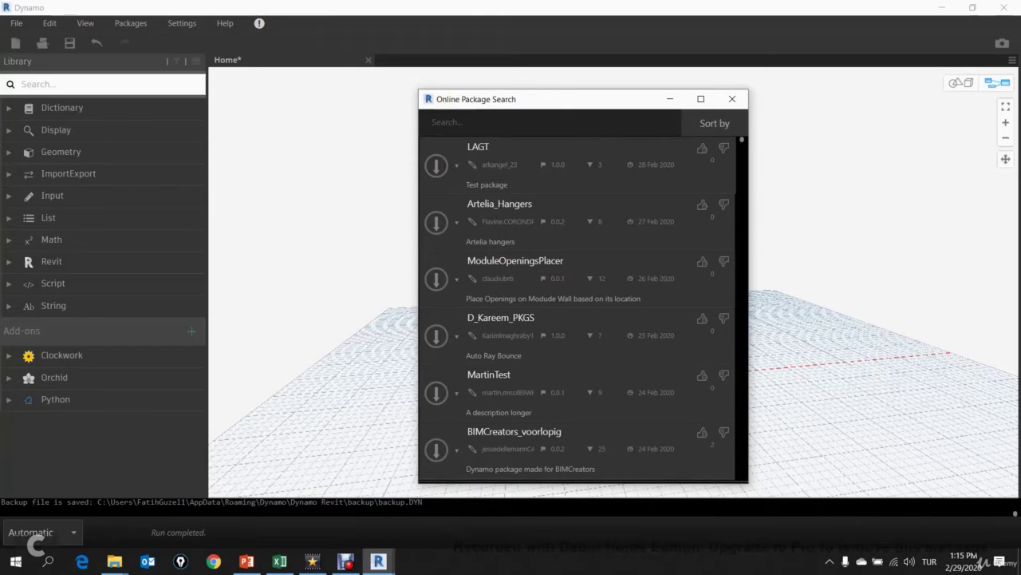
pyautogui.scroll(-2, 581, 308)
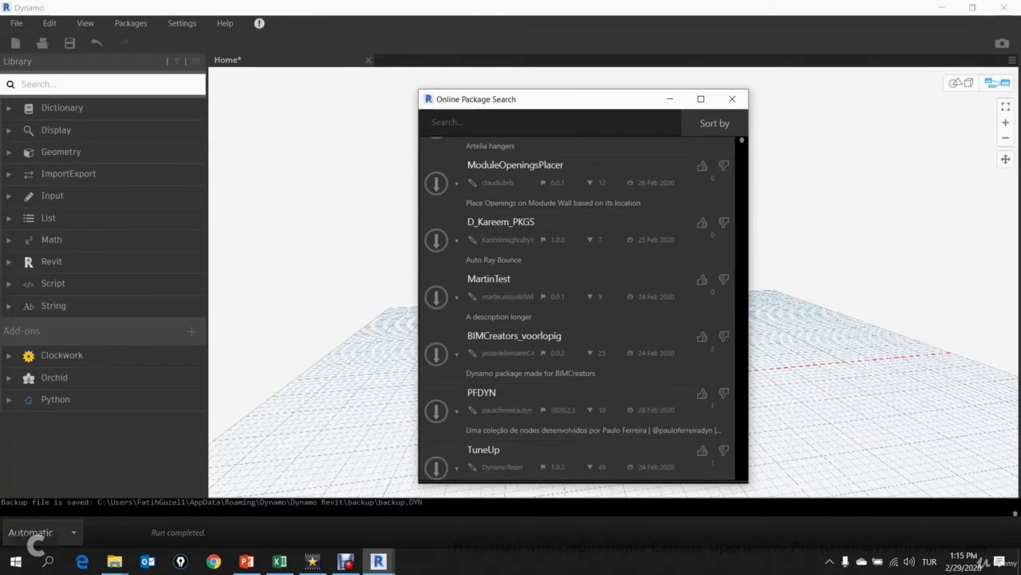
pyautogui.scroll(-3, 581, 308)
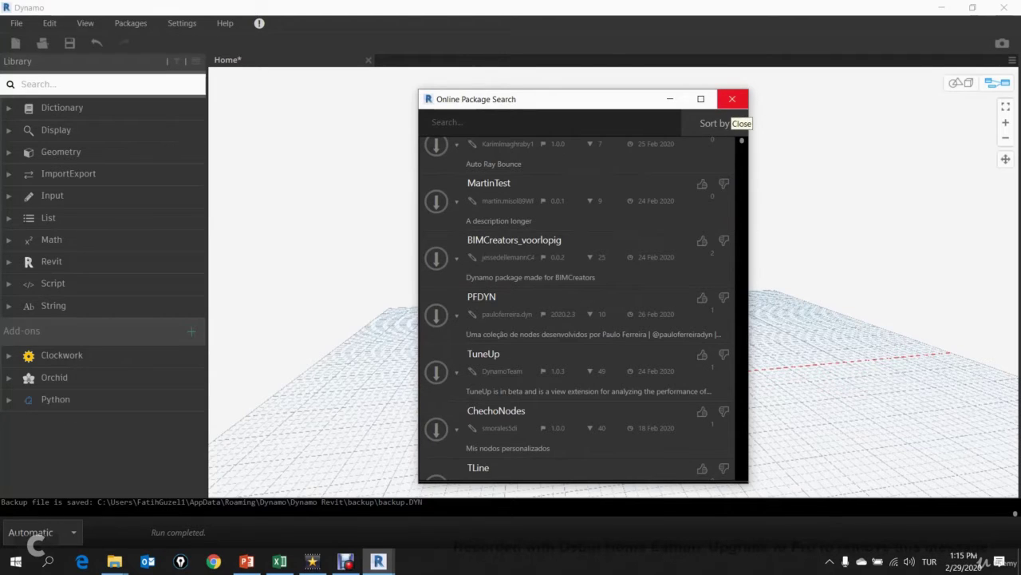
pyautogui.click(732, 99)
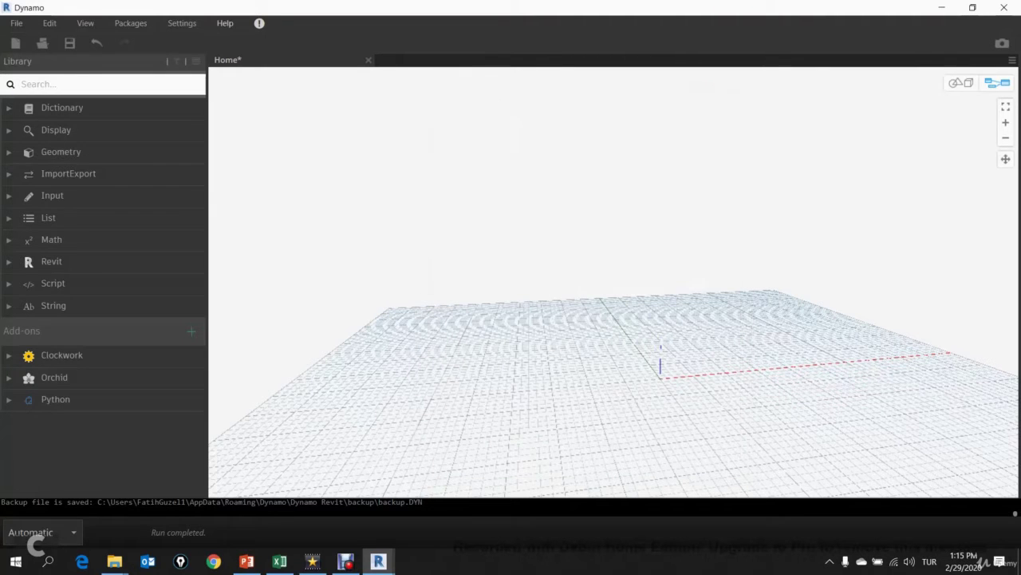
pyautogui.click(225, 23)
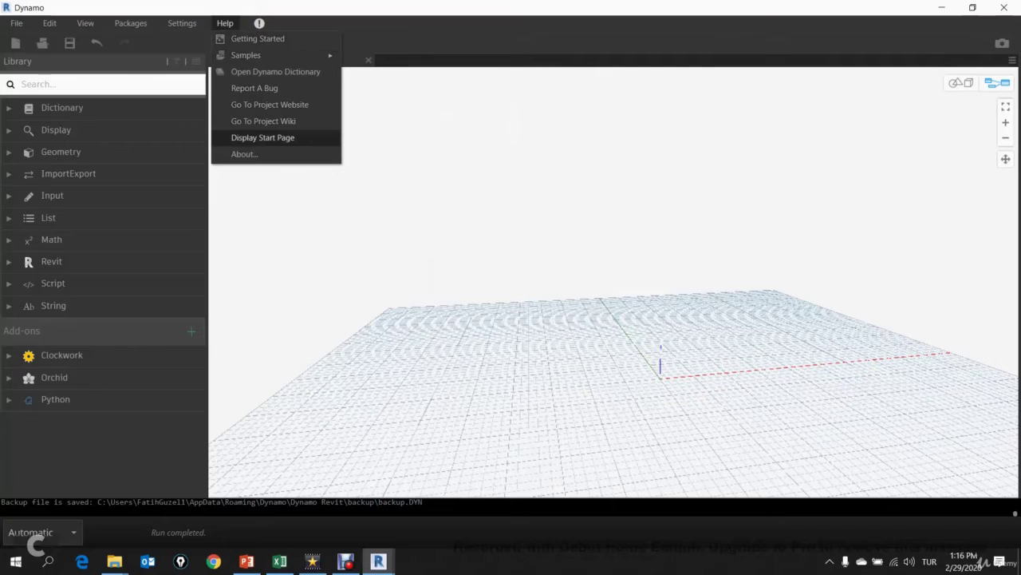
pyautogui.click(263, 137)
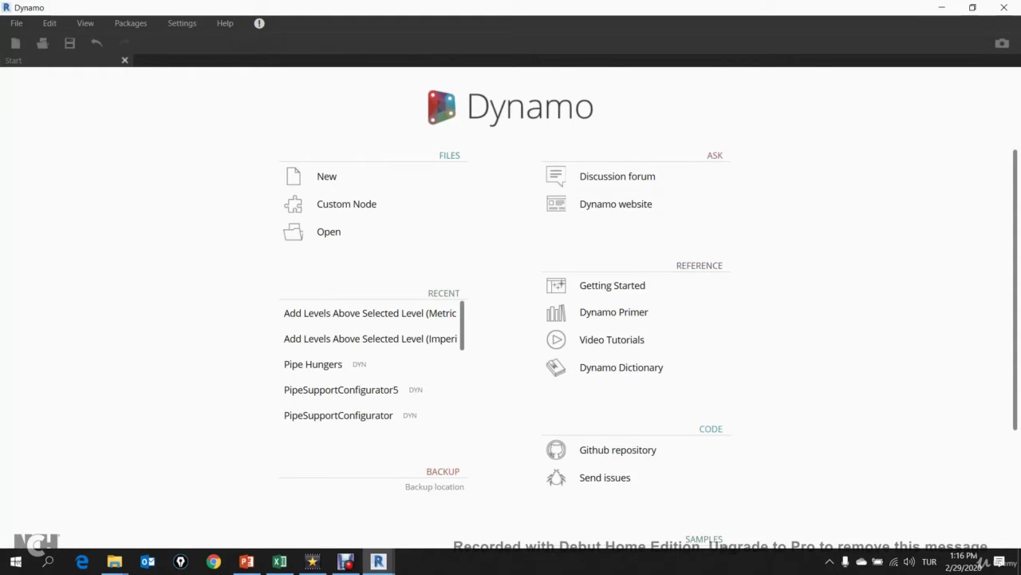
pyautogui.click(124, 60)
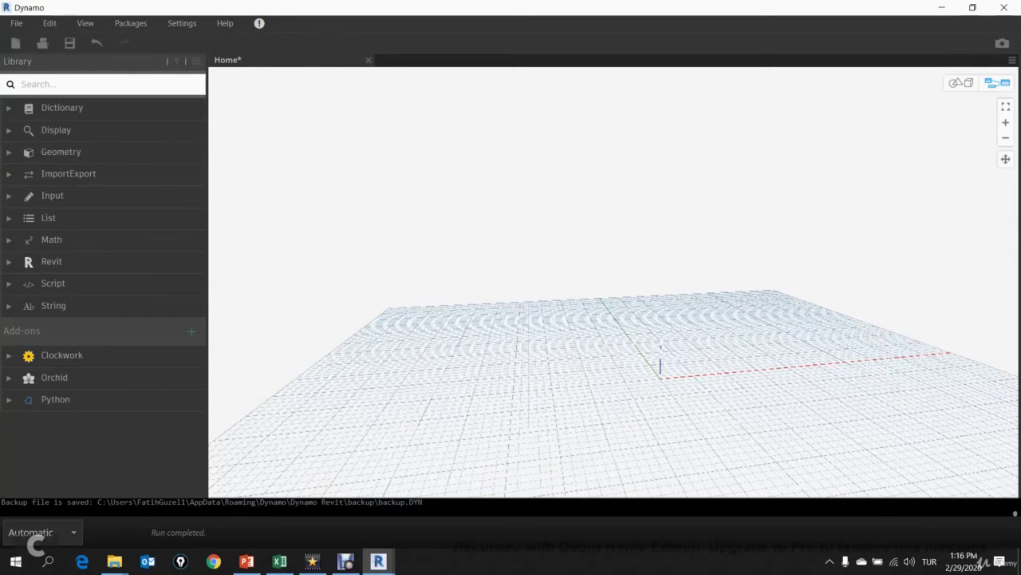
# Step: Place a Point.ByCoordinates node found by searching 'point' and position it on the canvas
pyautogui.rightClick(500, 202)
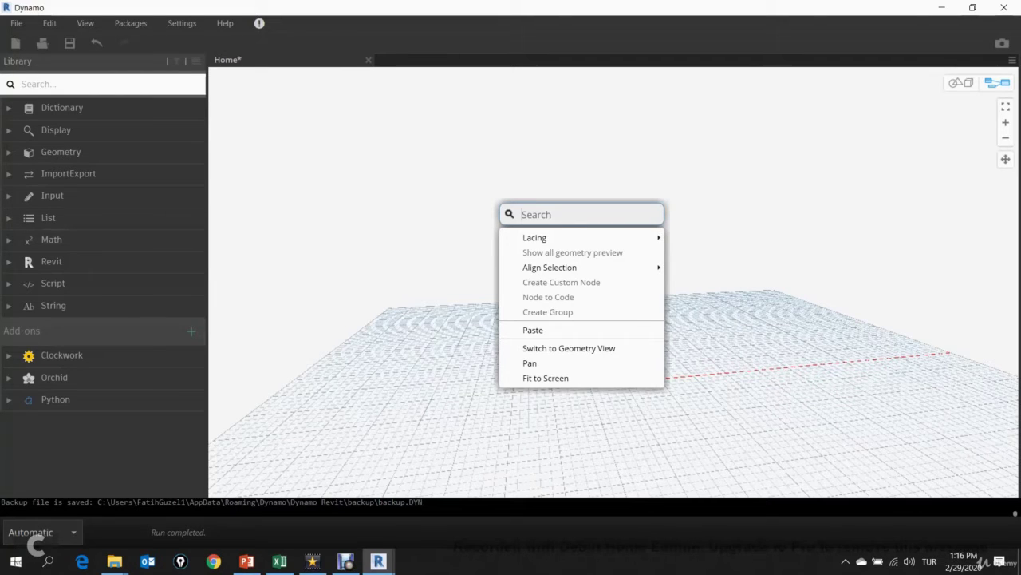
pyautogui.write('poi')
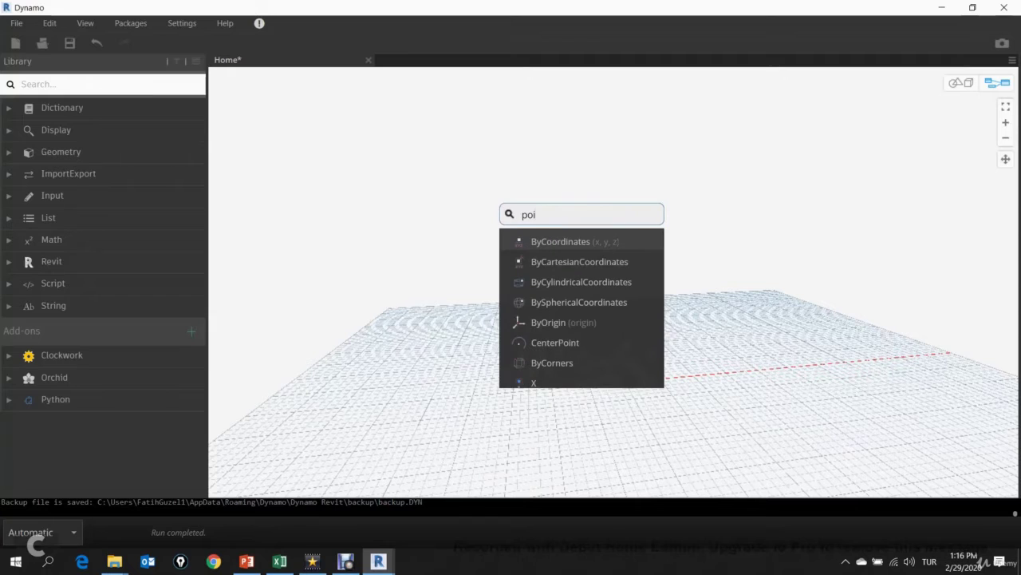
pyautogui.write('nt')
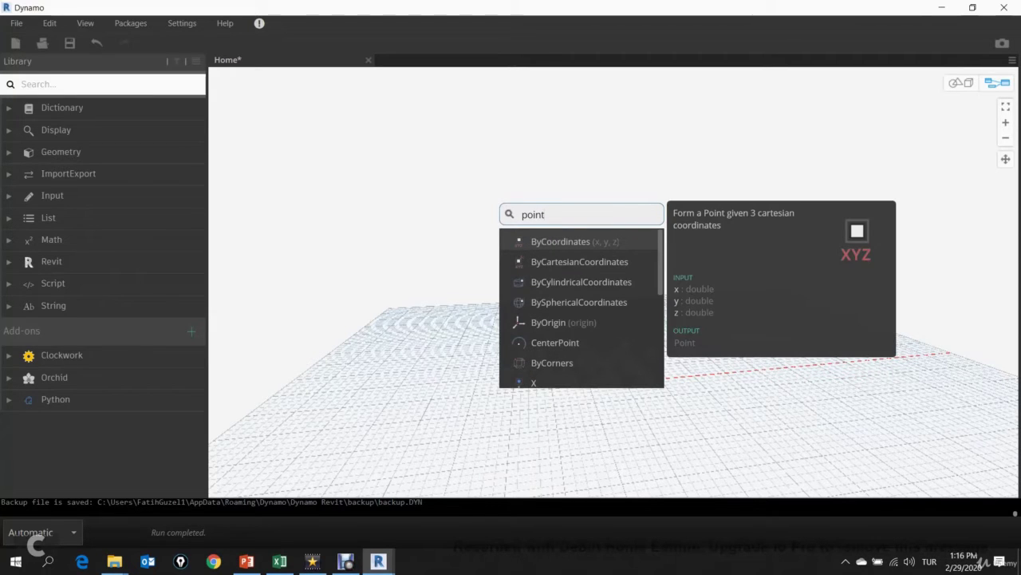
pyautogui.press('Return')
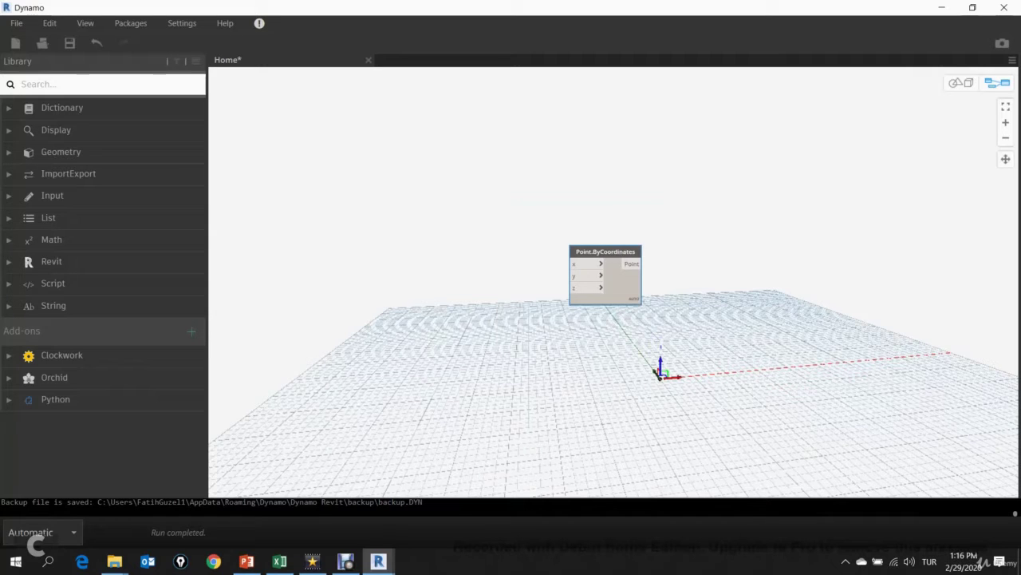
pyautogui.moveTo(605, 251); pyautogui.dragTo(560, 243)
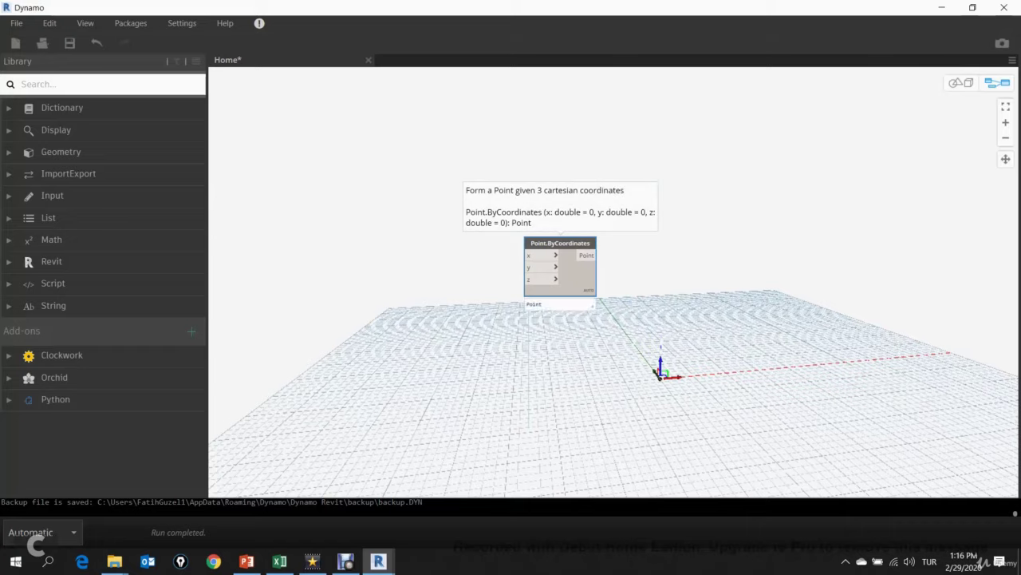
pyautogui.moveTo(560, 242); pyautogui.dragTo(531, 295)
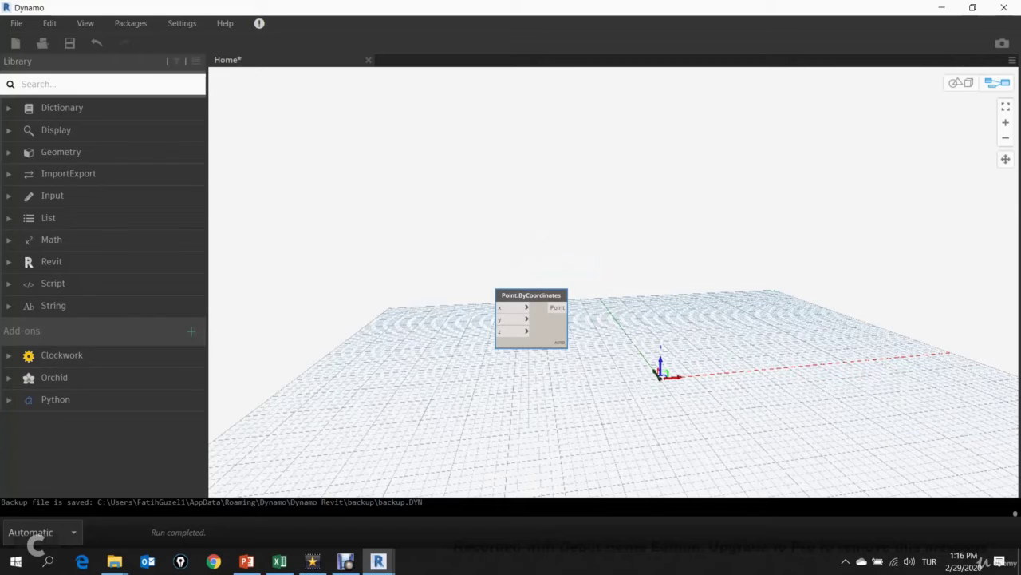
pyautogui.moveTo(532, 295); pyautogui.dragTo(550, 292)
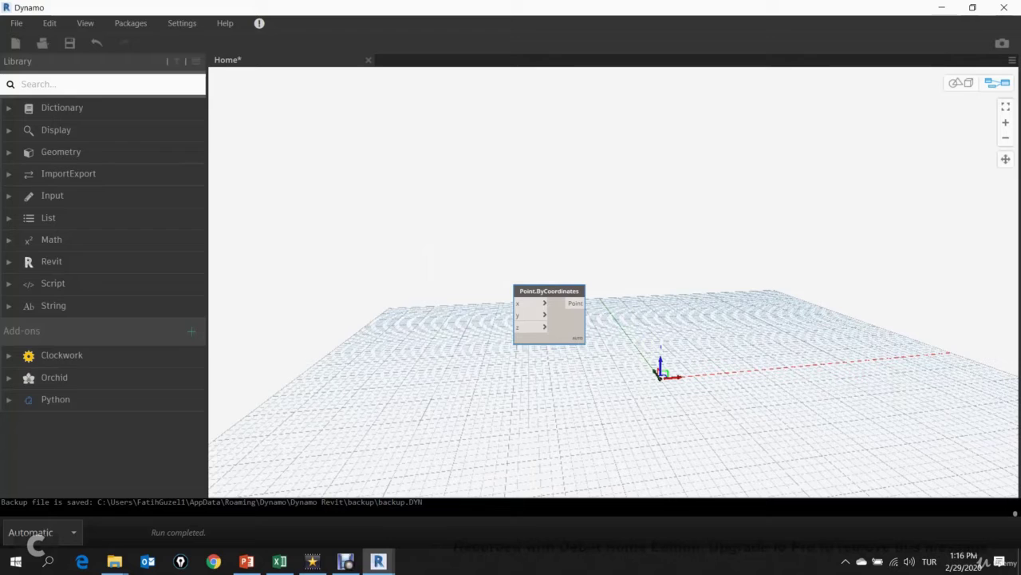
# Step: Paste two Code Blocks, arrange them, and enter 0..5; in the upper one
pyautogui.hotkey('ctrl', 'v')
pyautogui.hotkey('ctrl', 'v')
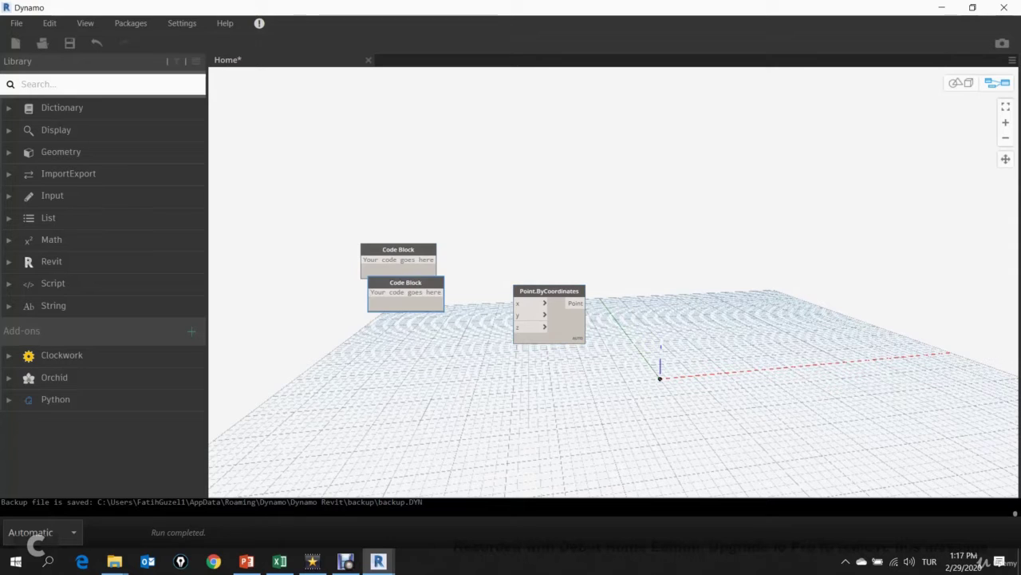
pyautogui.moveTo(406, 283); pyautogui.dragTo(410, 336)
pyautogui.moveTo(398, 261); pyautogui.dragTo(416, 269)
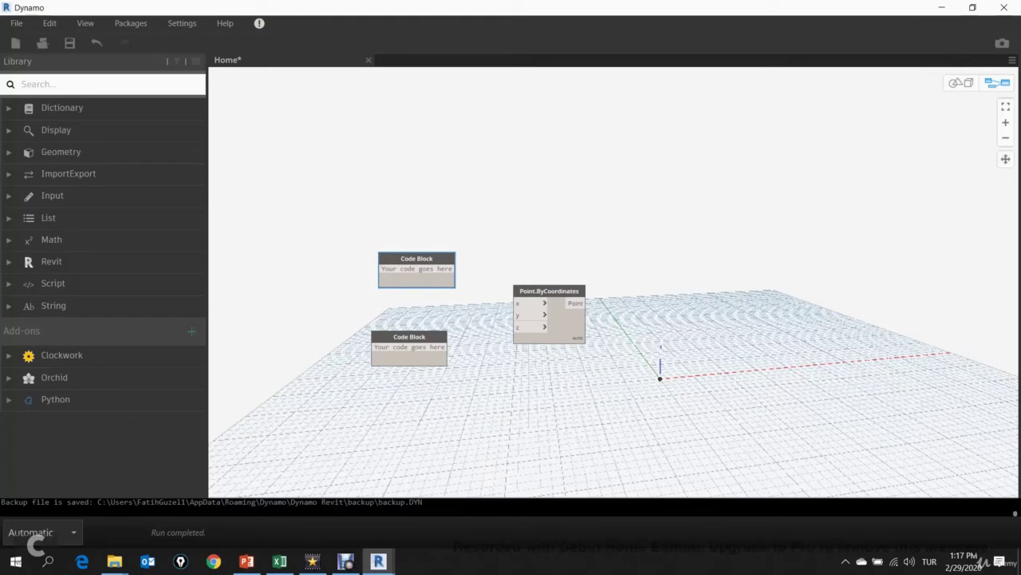
pyautogui.write('a')
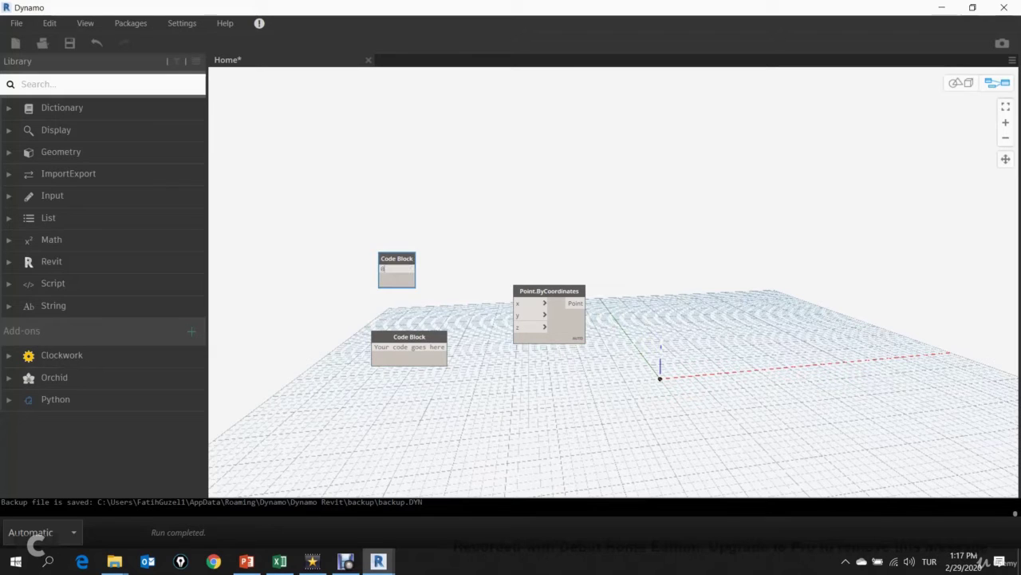
pyautogui.write('..5')
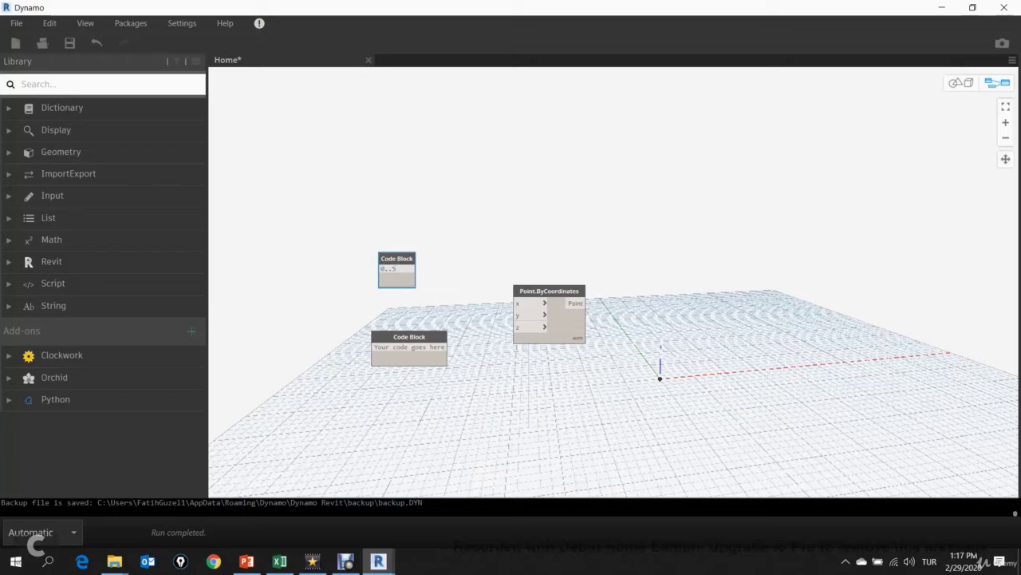
pyautogui.write(';')
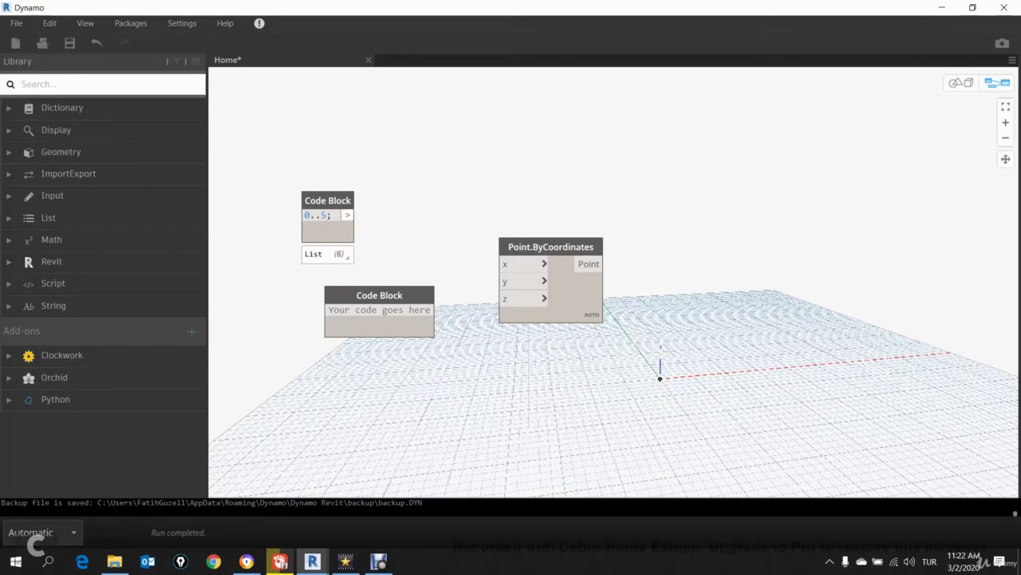
# Step: Connect the 0..5 Code Block output to the x input of Point.ByCoordinates
pyautogui.moveTo(347, 215); pyautogui.dragTo(502, 264)
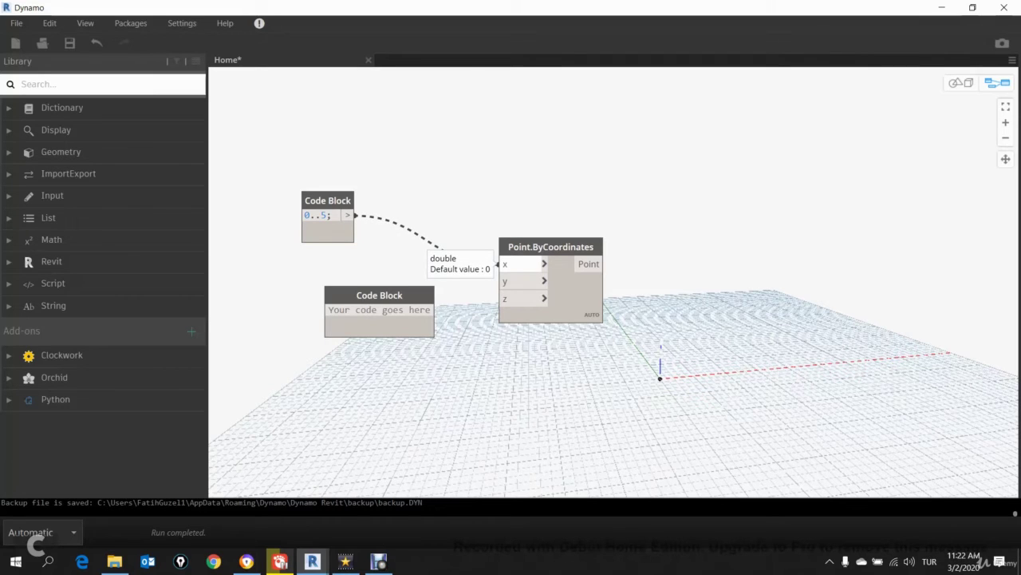
pyautogui.moveTo(439, 247); pyautogui.dragTo(497, 264)
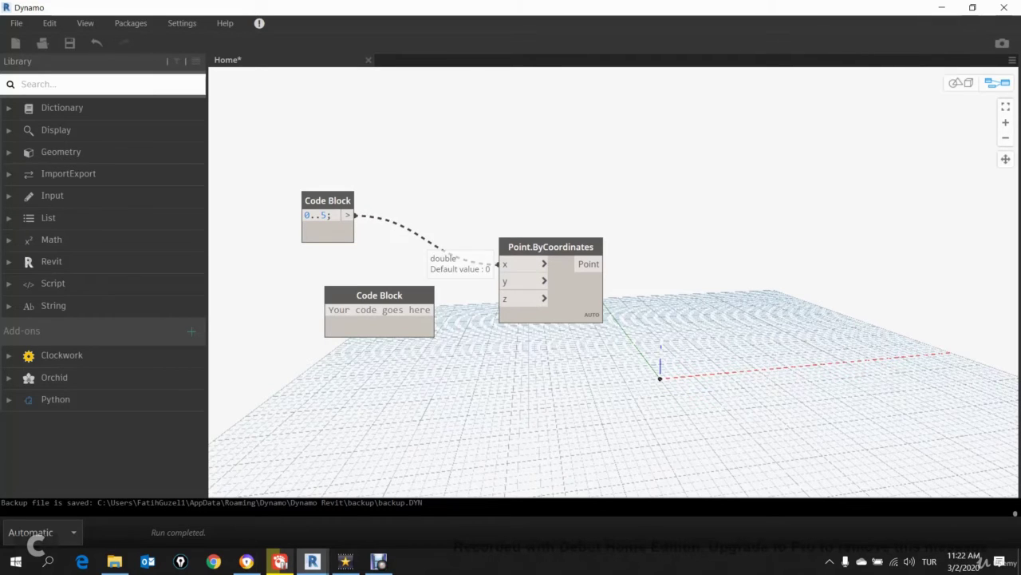
pyautogui.click(498, 264)
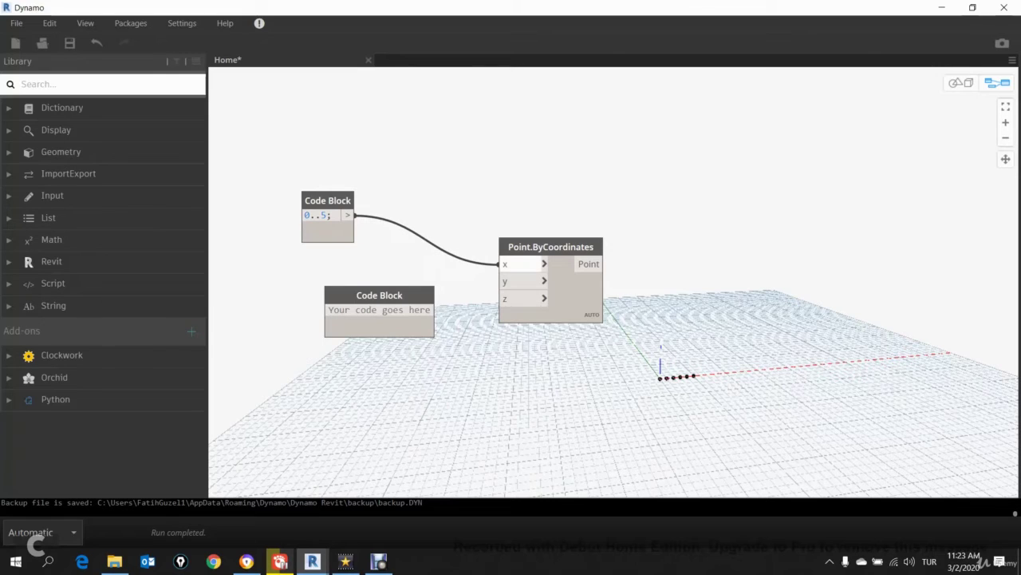
pyautogui.click(505, 264)
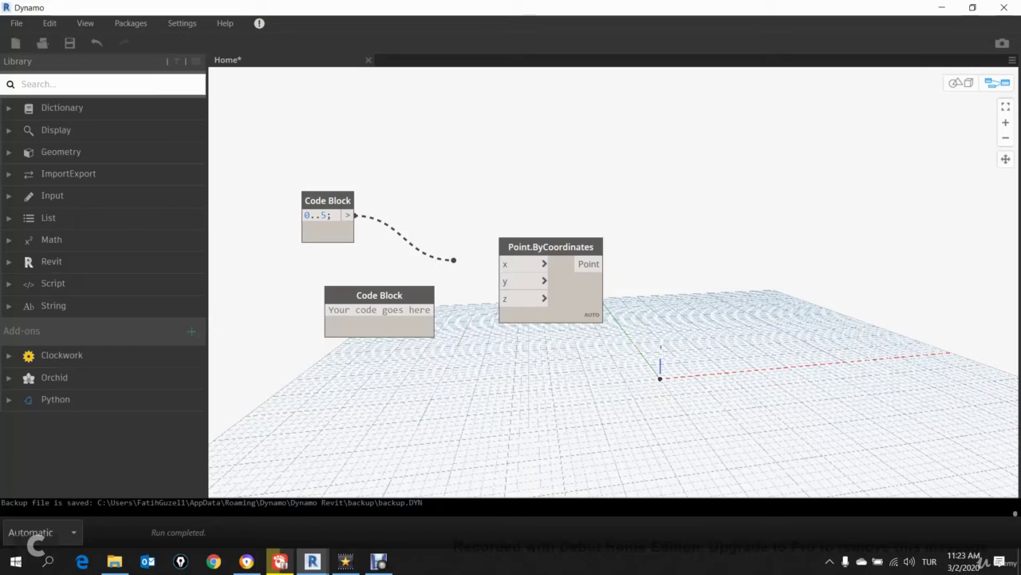
pyautogui.press('Escape')
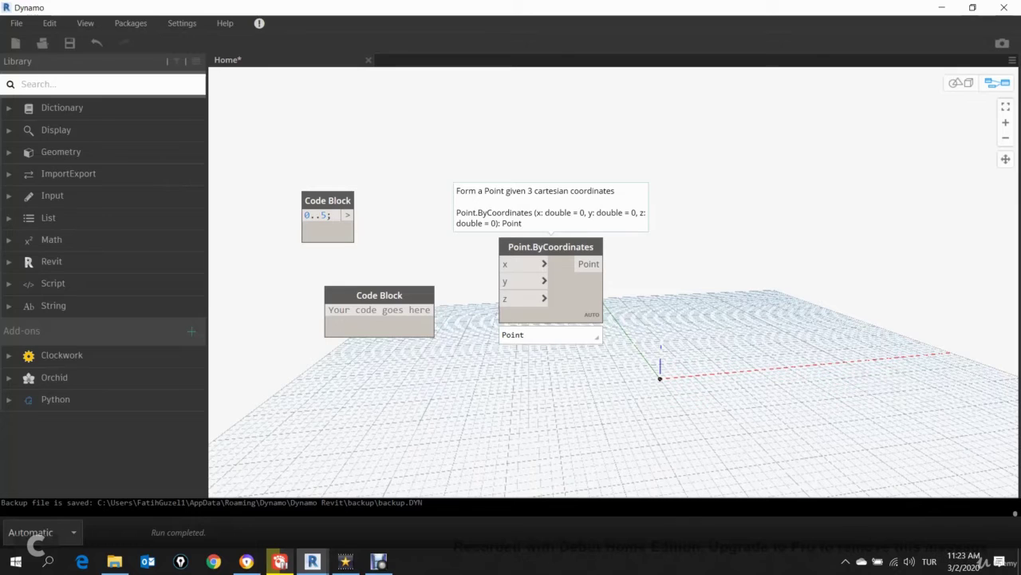
pyautogui.click(312, 561)
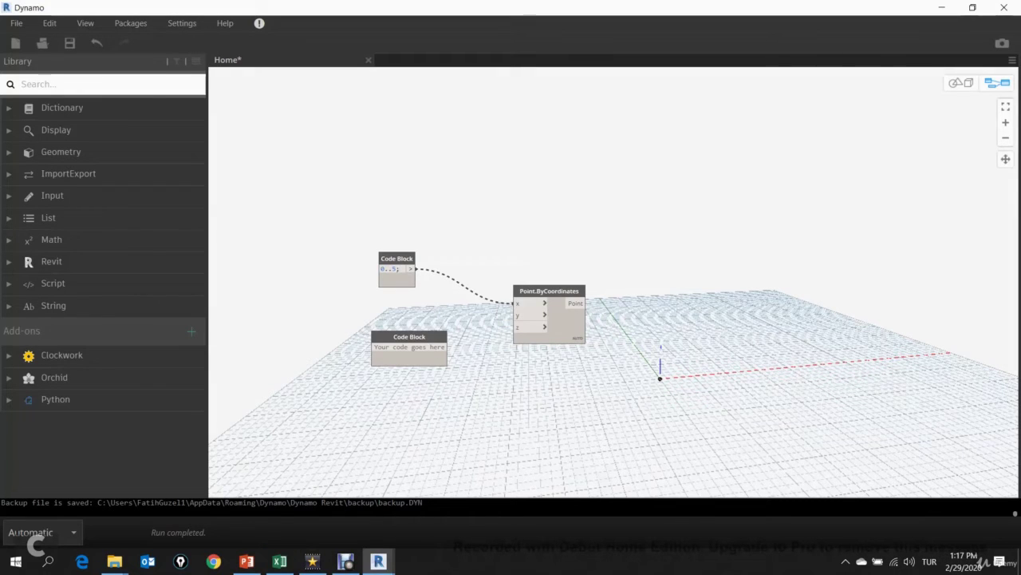
pyautogui.click(515, 303)
# Step: Place a Watch node found by searching 'watch' and connect the Point output to it
pyautogui.rightClick(428, 148)
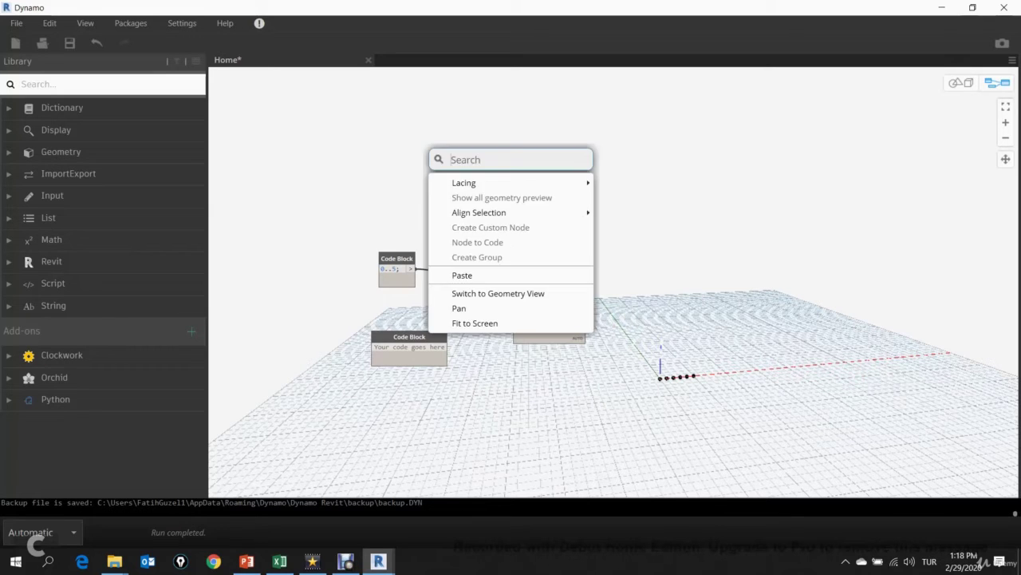
pyautogui.rightClick(458, 160)
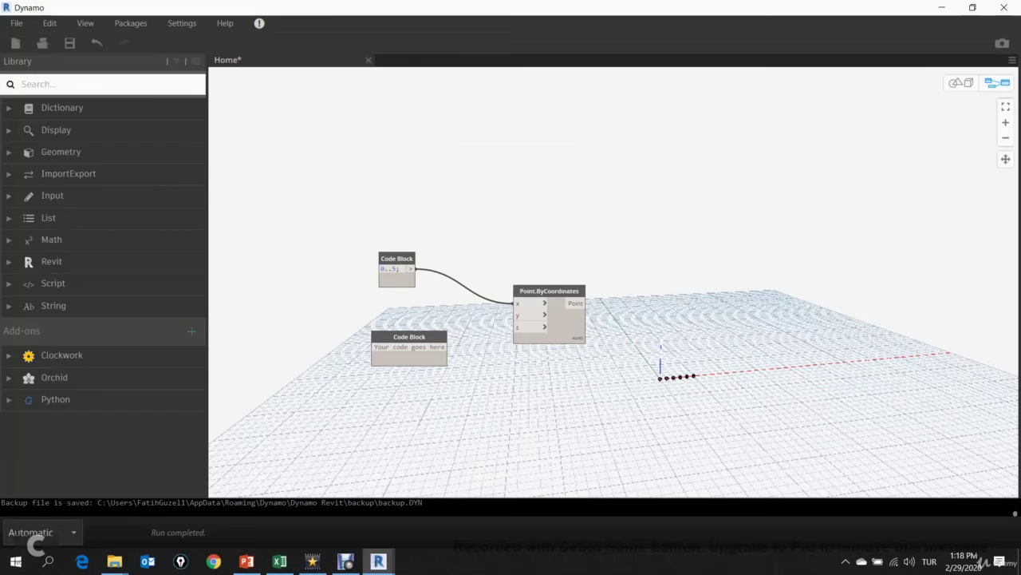
pyautogui.rightClick(507, 163)
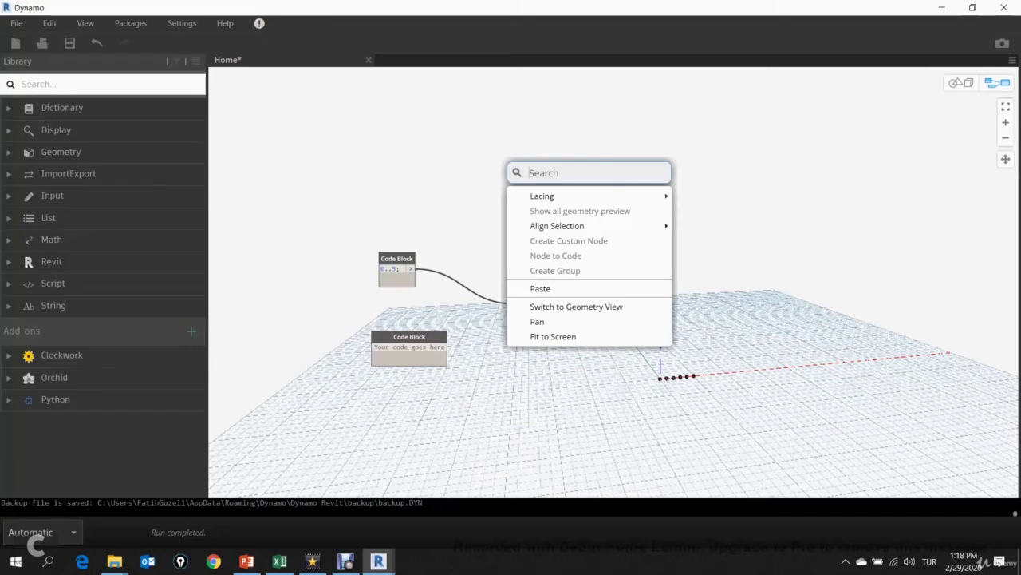
pyautogui.write('watch')
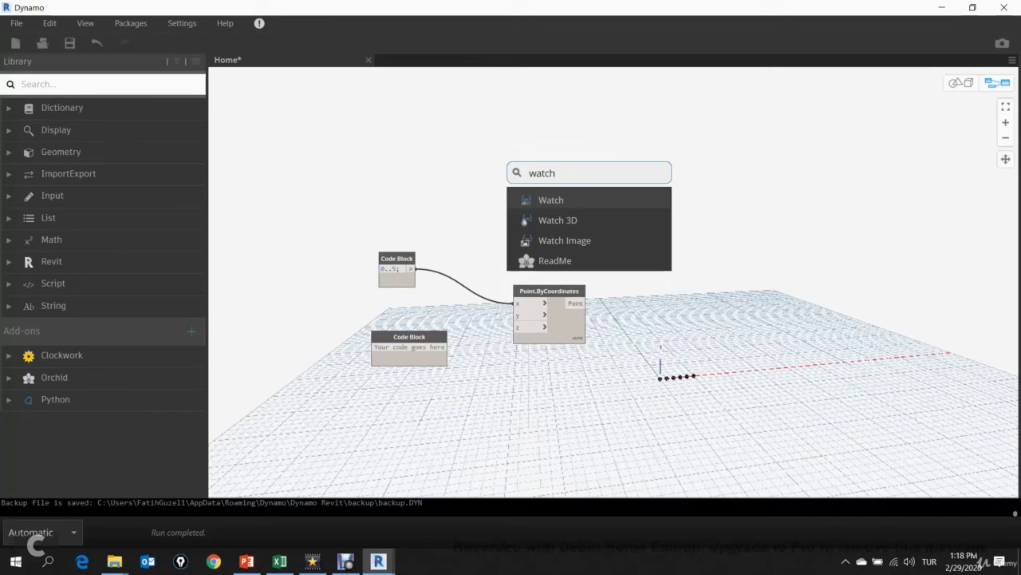
pyautogui.press('Return')
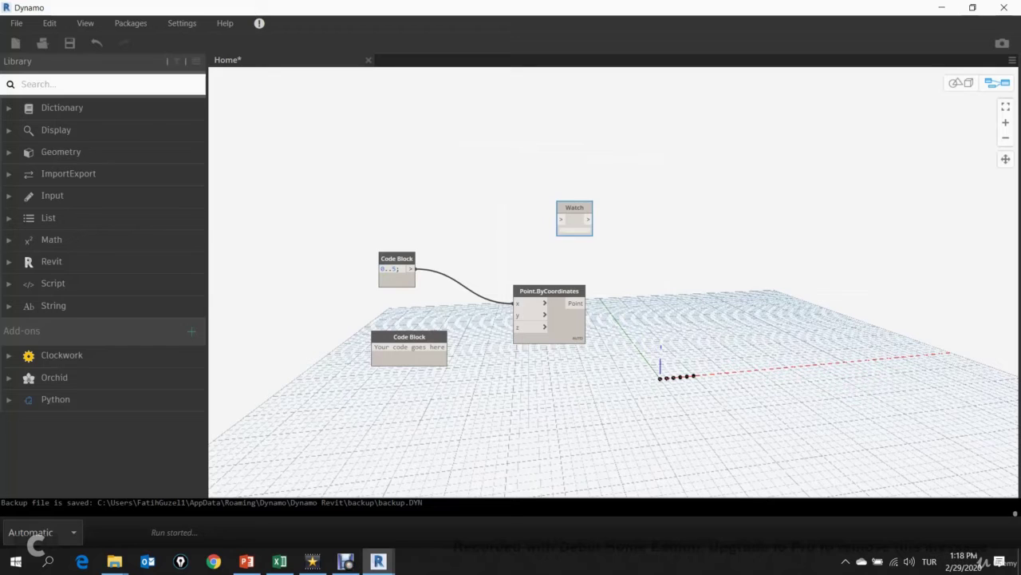
pyautogui.moveTo(574, 208); pyautogui.dragTo(624, 198)
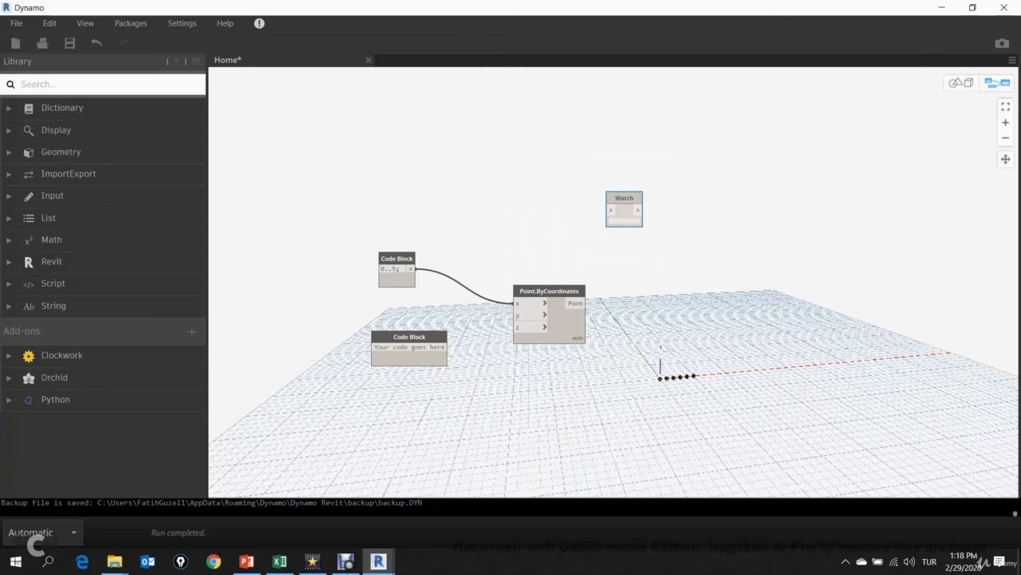
pyautogui.moveTo(587, 303)
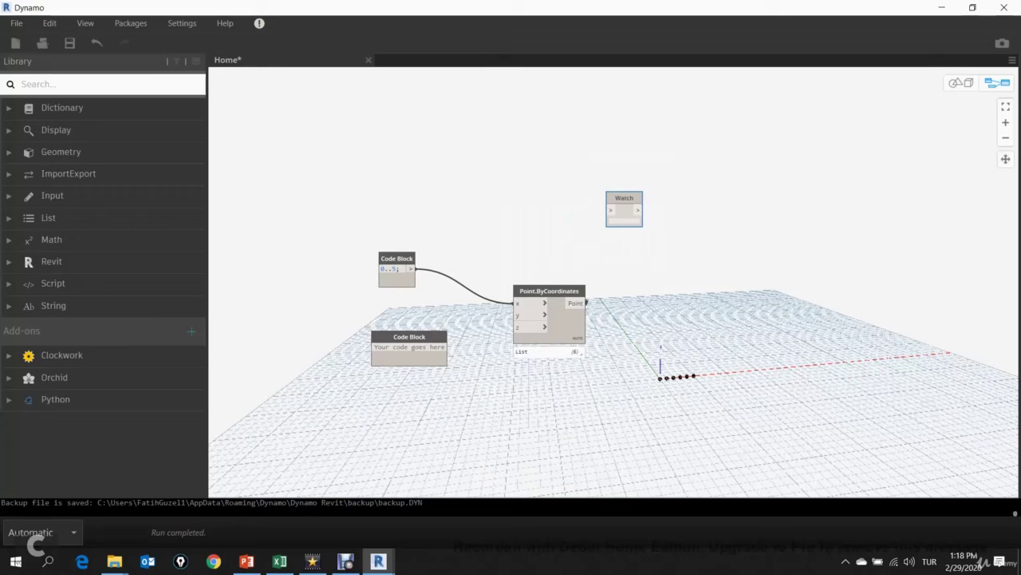
pyautogui.moveTo(586, 302); pyautogui.dragTo(611, 210)
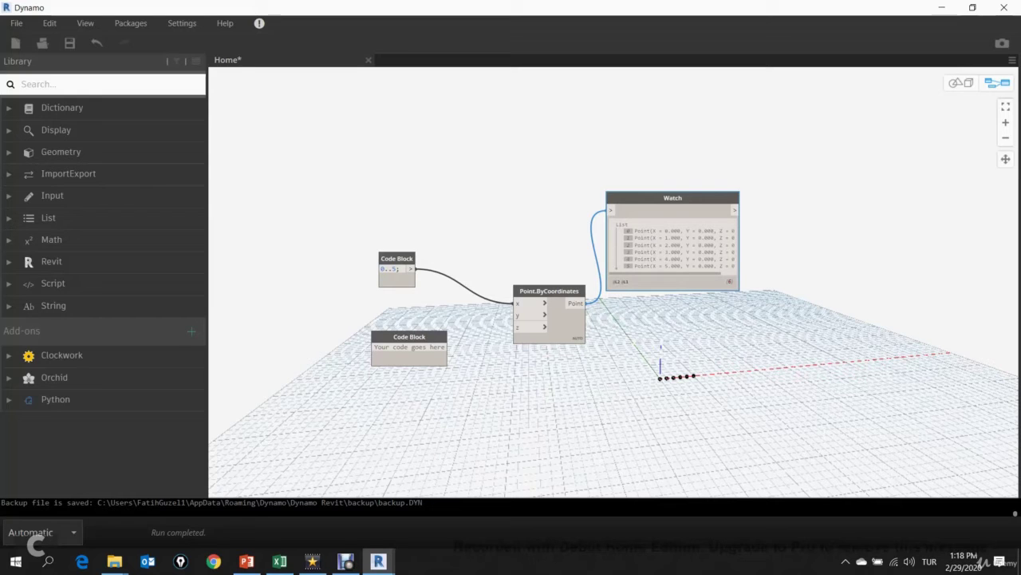
# Step: Enter 0..7; in the lower Code Block and wire it to the y input
pyautogui.click(409, 337)
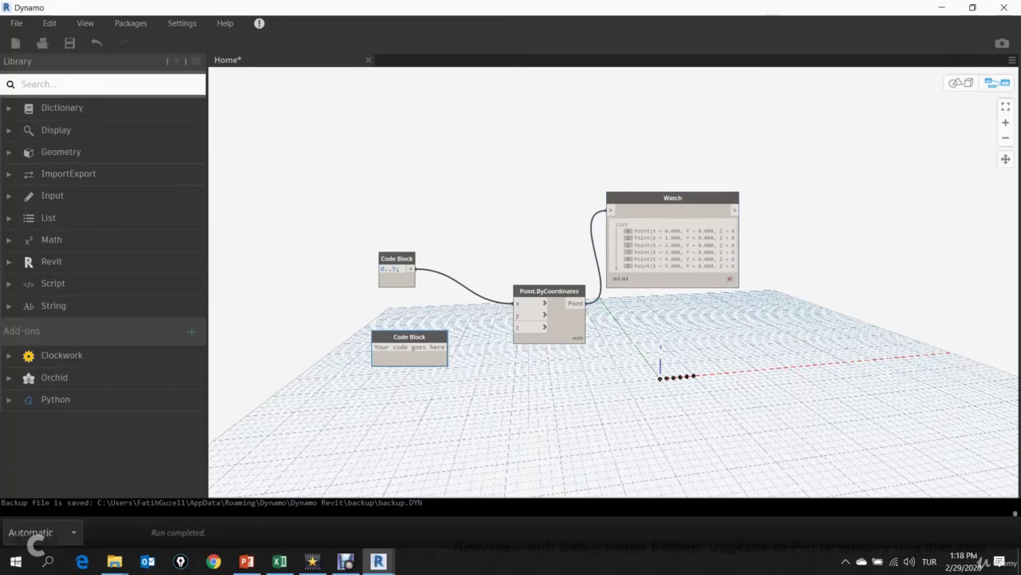
pyautogui.write('0')
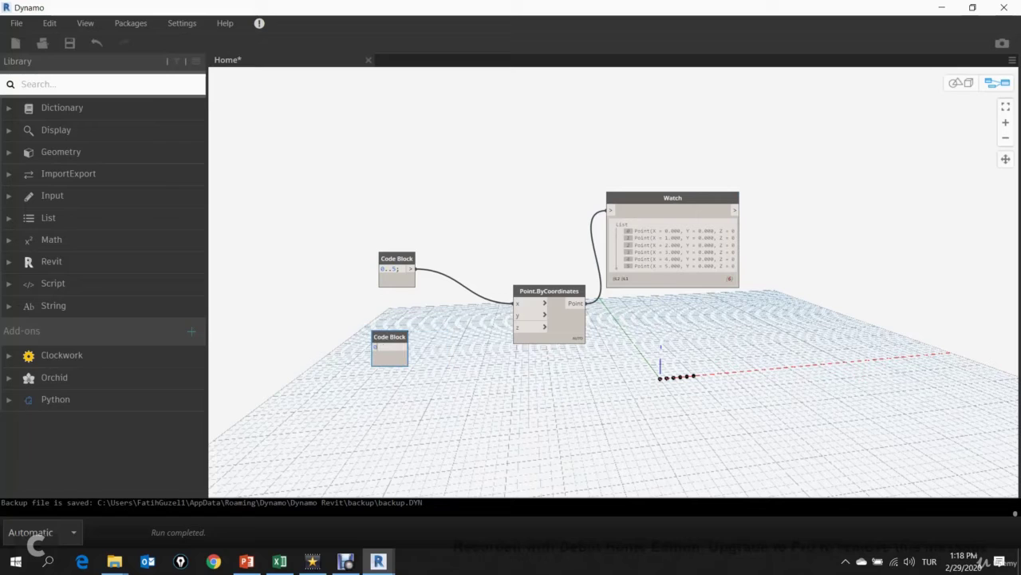
pyautogui.write('..7')
pyautogui.write(';')
pyautogui.click(405, 346)
pyautogui.click(516, 315)
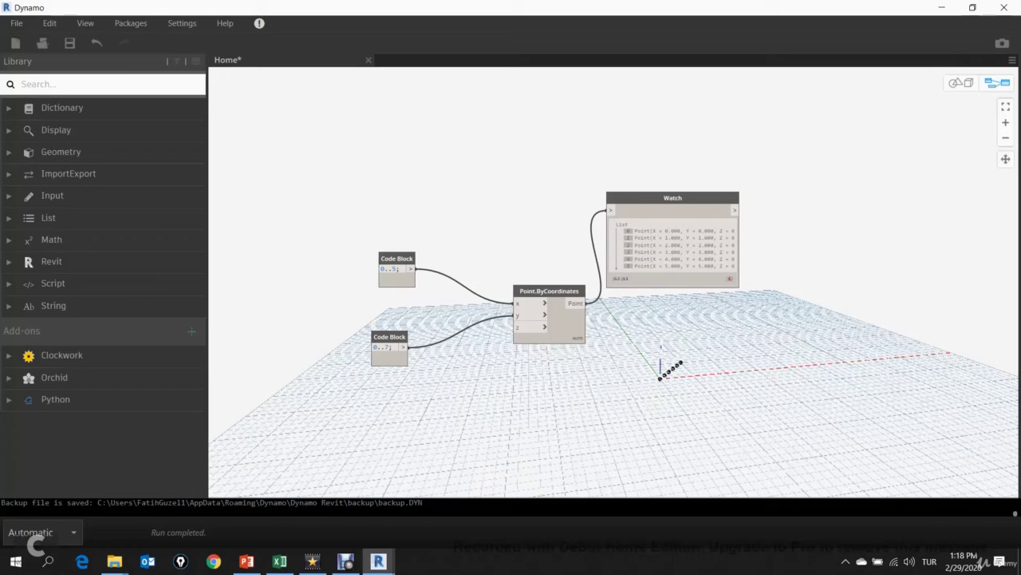
pyautogui.moveTo(390, 337); pyautogui.dragTo(404, 319)
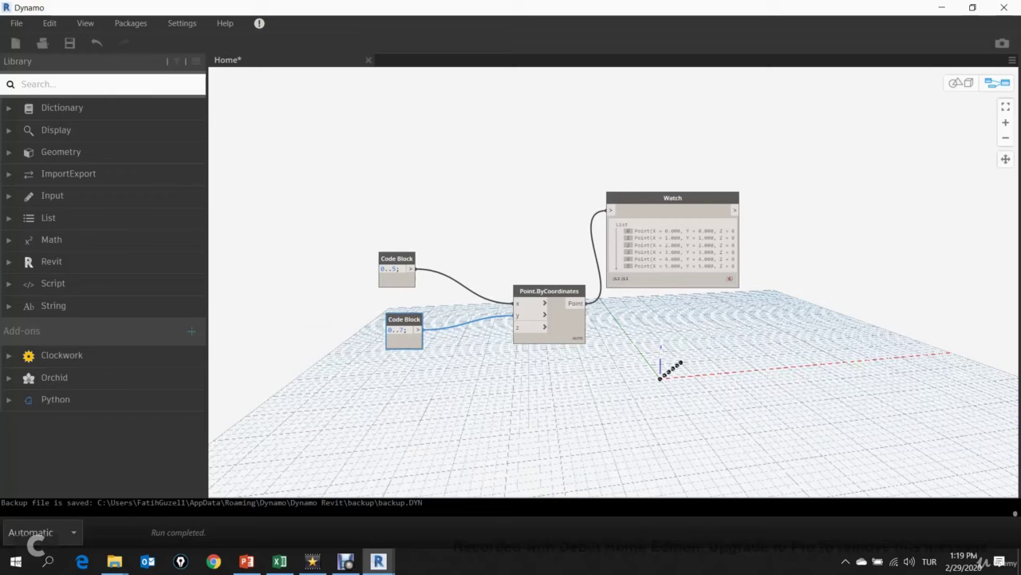
pyautogui.click(247, 561)
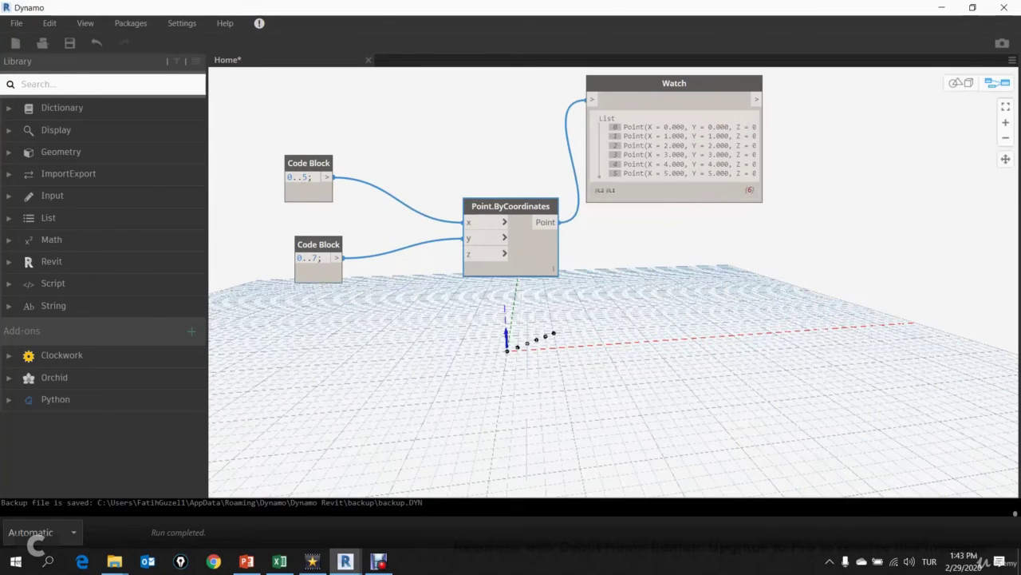
# Step: Open the Point.ByCoordinates context menu, then show the PowerPoint slide comparing SHORT, LONG and CROSS lacing
pyautogui.scroll(3, 450, 236)
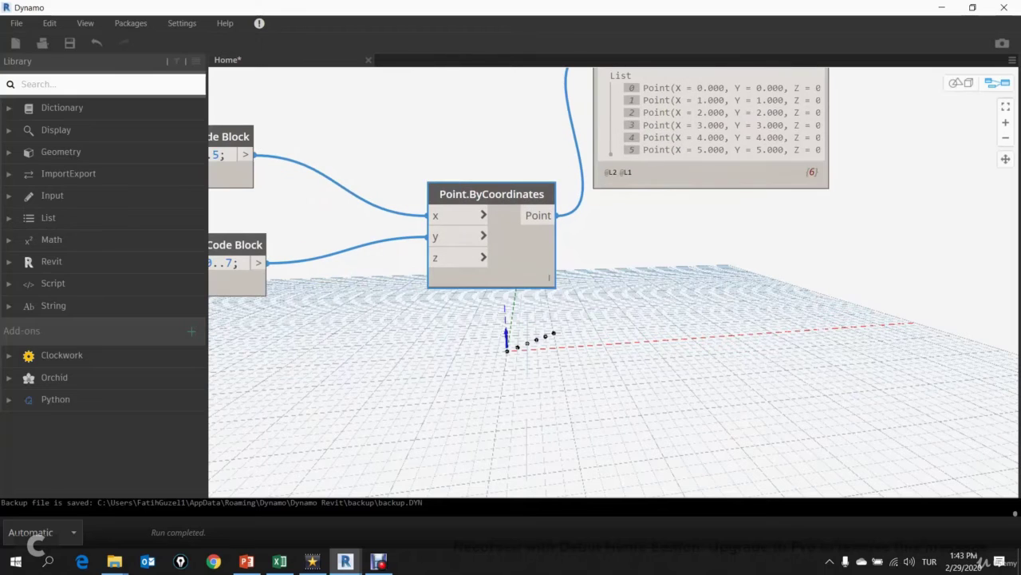
pyautogui.scroll(-2, 451, 236)
pyautogui.scroll(-2, 447, 236)
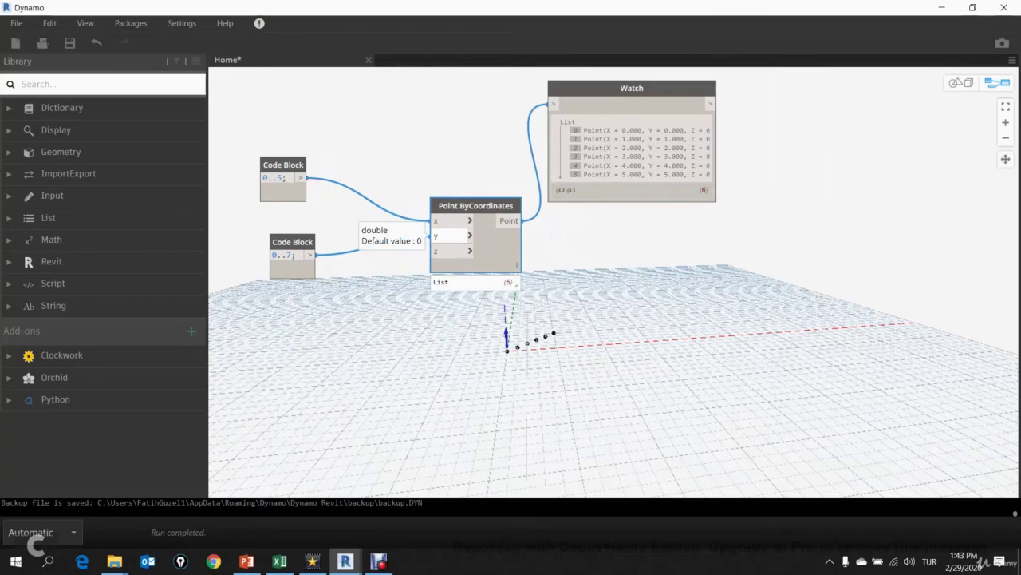
pyautogui.scroll(2, 527, 261)
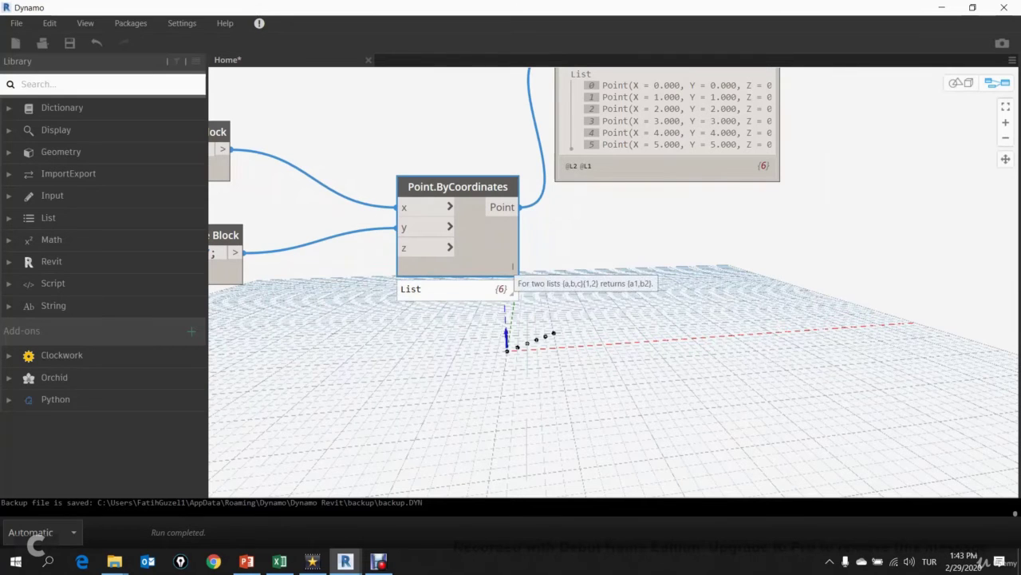
pyautogui.rightClick(513, 267)
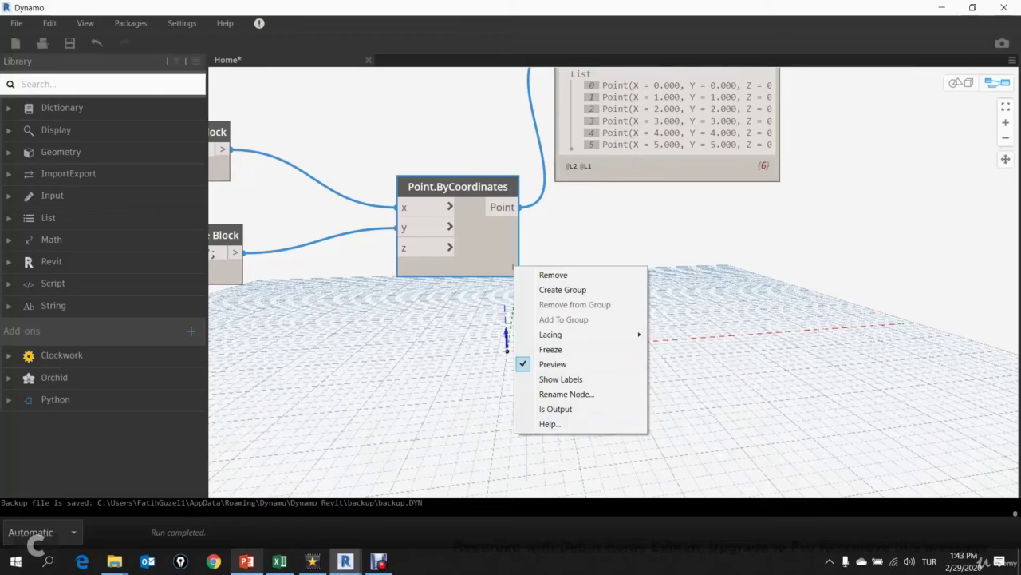
pyautogui.click(247, 561)
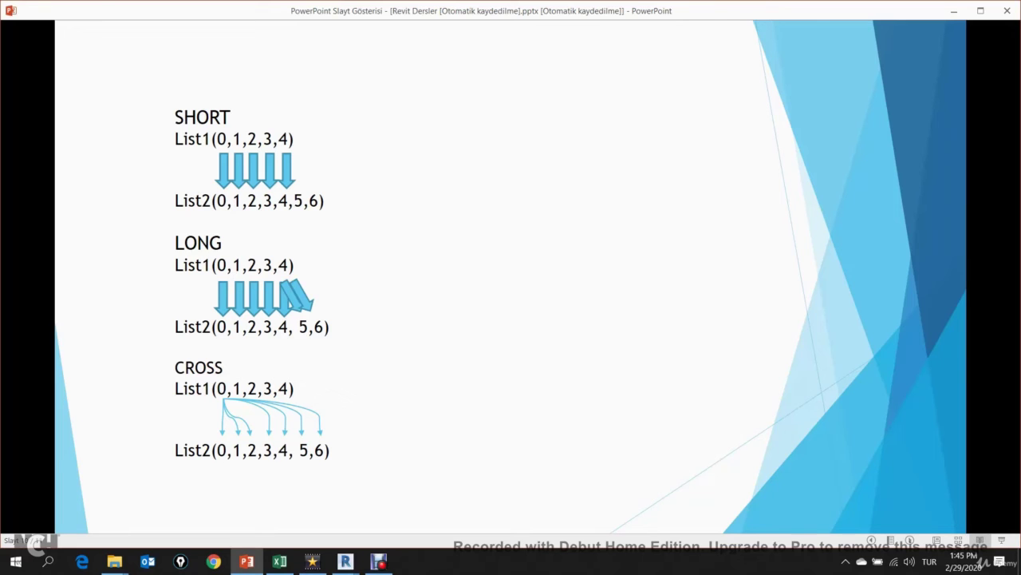
# Step: Return to the Dynamo graph and zoom in on Point.ByCoordinates
pyautogui.click(345, 561)
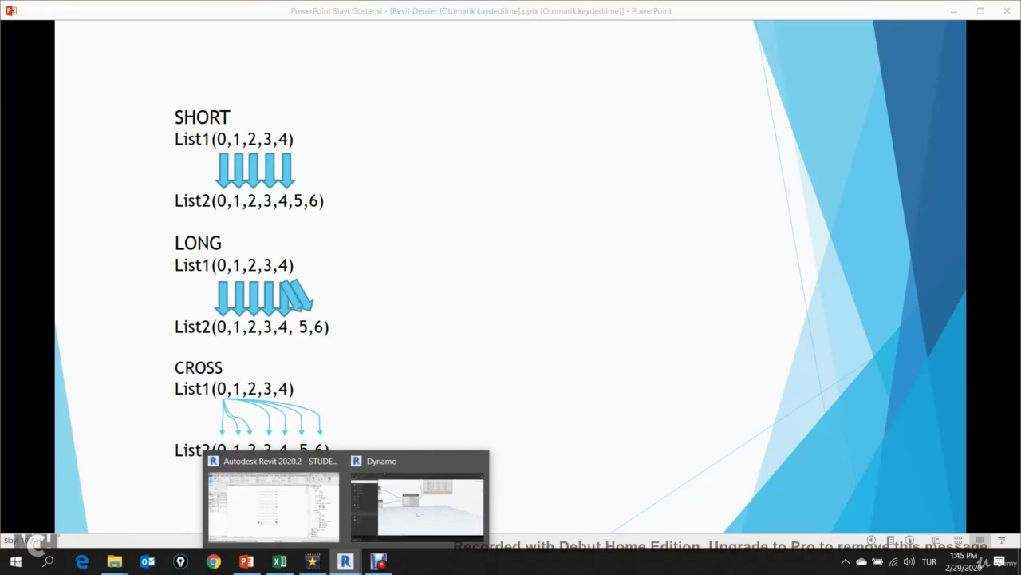
pyautogui.click(417, 503)
pyautogui.scroll(-3, 307, 479)
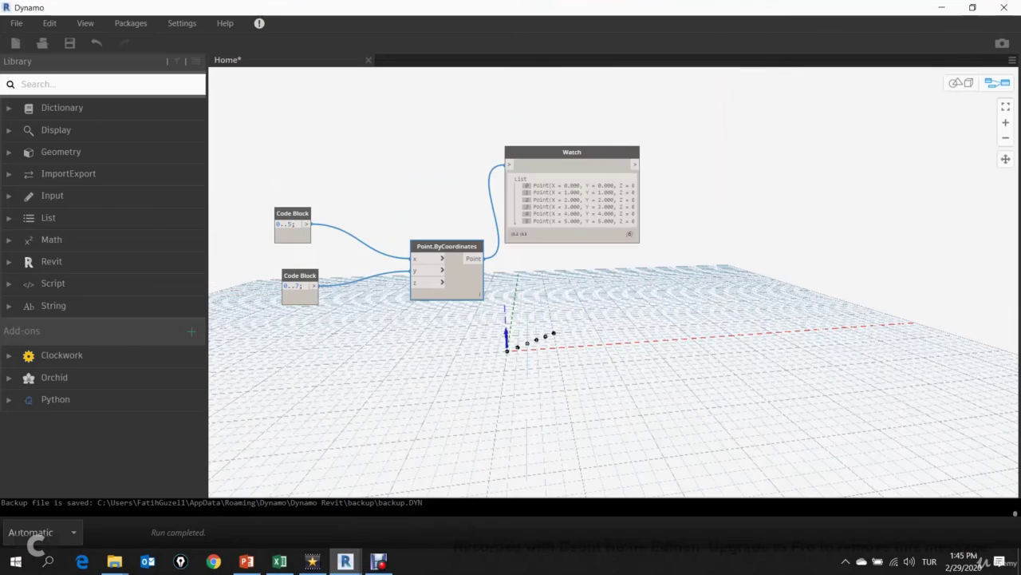
pyautogui.scroll(2, 307, 478)
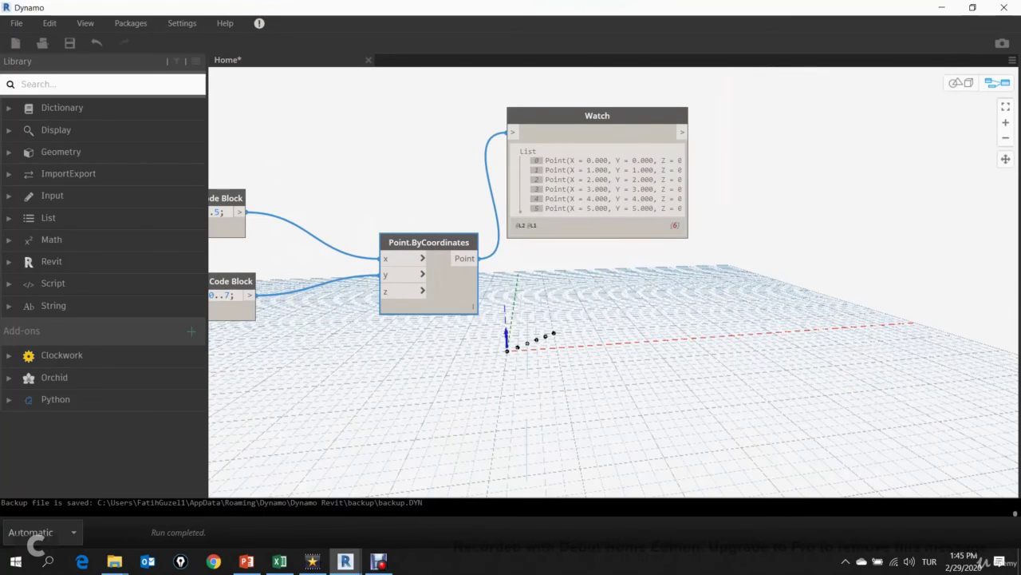
pyautogui.scroll(3, 486, 298)
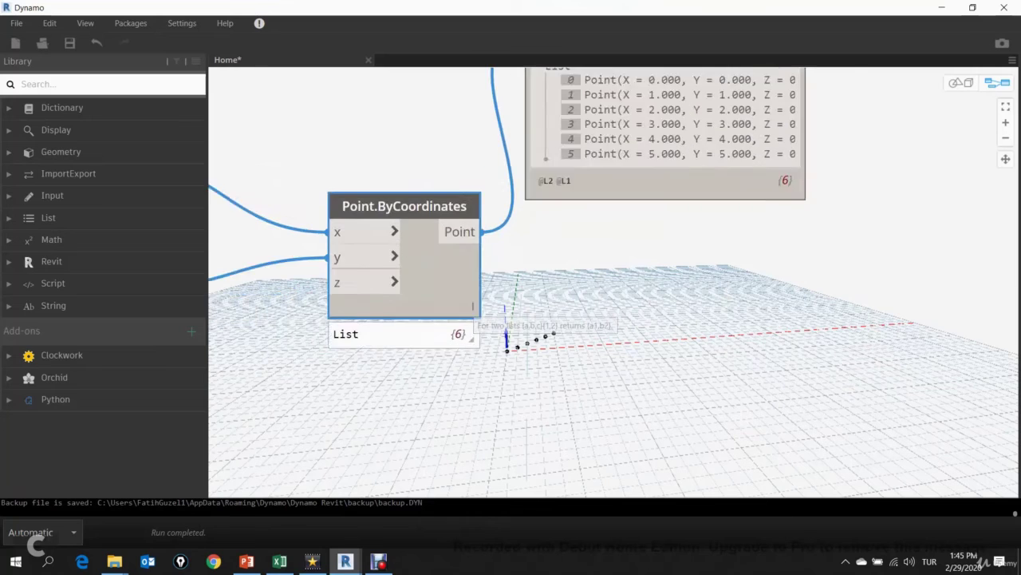
pyautogui.scroll(4, 486, 297)
pyautogui.scroll(-4, 486, 298)
pyautogui.scroll(-3, 402, 311)
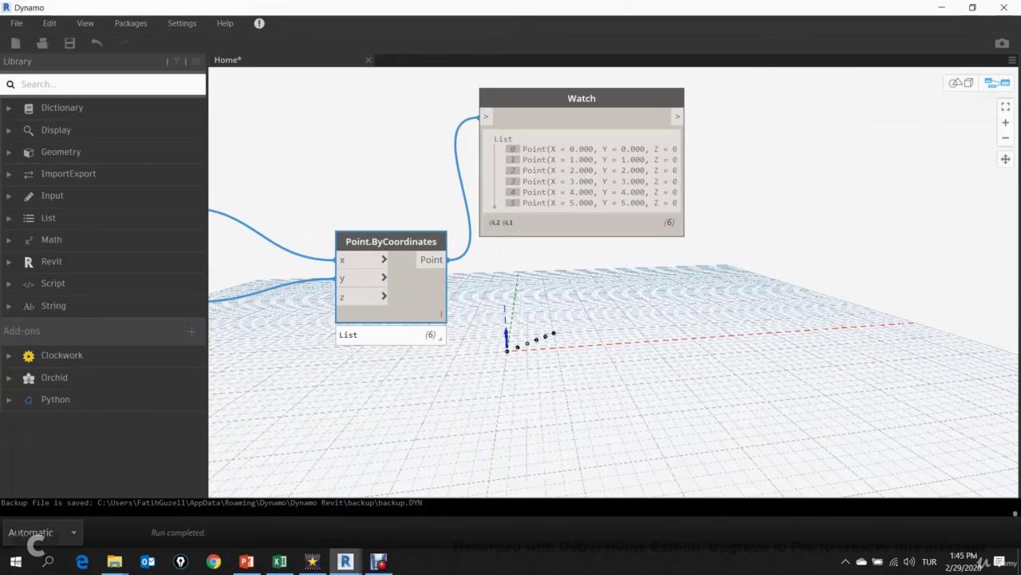
pyautogui.scroll(2, 431, 314)
pyautogui.scroll(2, 430, 315)
# Step: Set Point.ByCoordinates lacing to Longest so the Watch lists eight points
pyautogui.rightClick(444, 314)
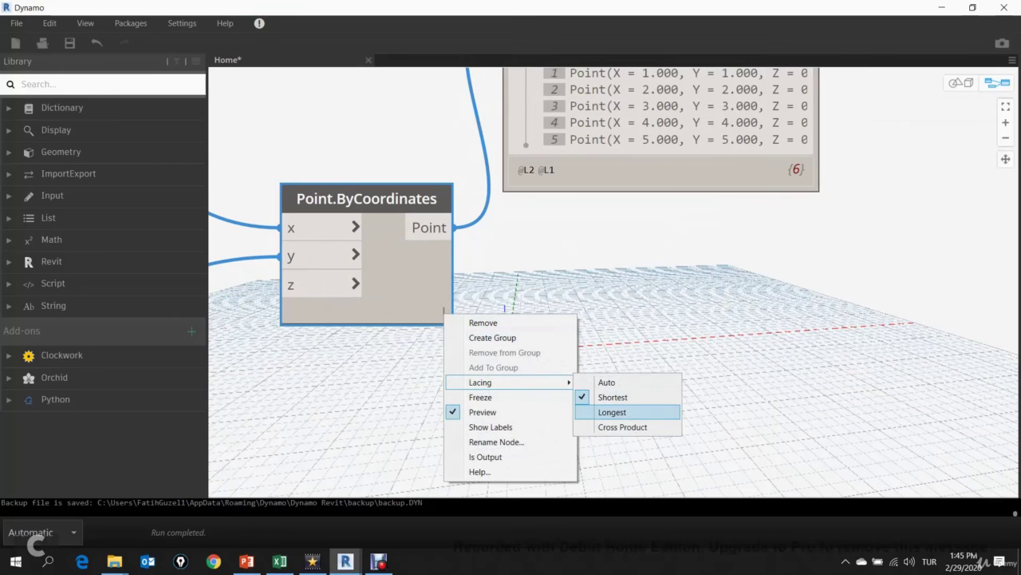
pyautogui.click(612, 412)
pyautogui.scroll(3, 567, 332)
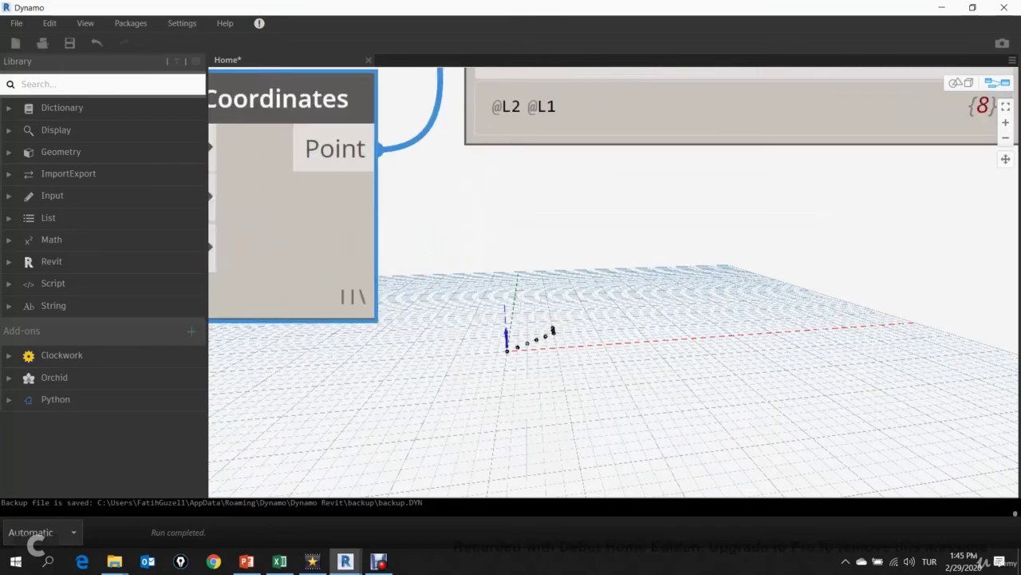
pyautogui.scroll(-2, 567, 332)
pyautogui.scroll(-2, 567, 332)
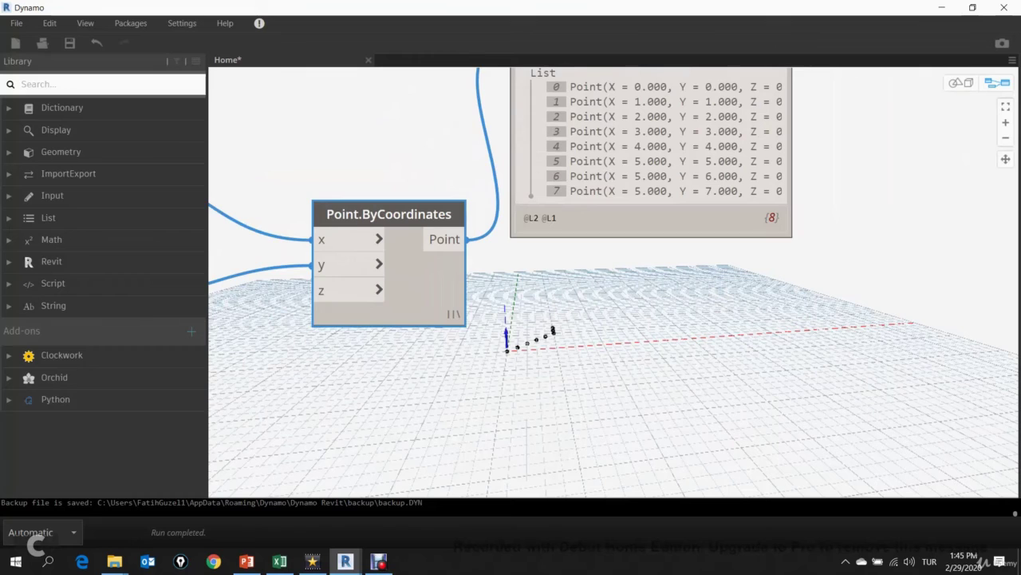
pyautogui.scroll(1, 561, 328)
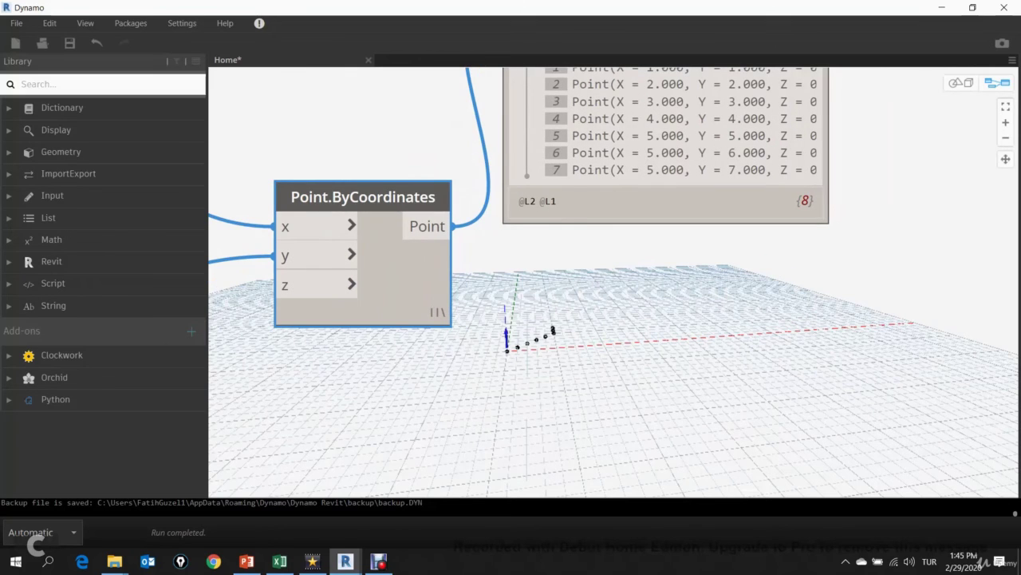
pyautogui.scroll(-2, 536, 326)
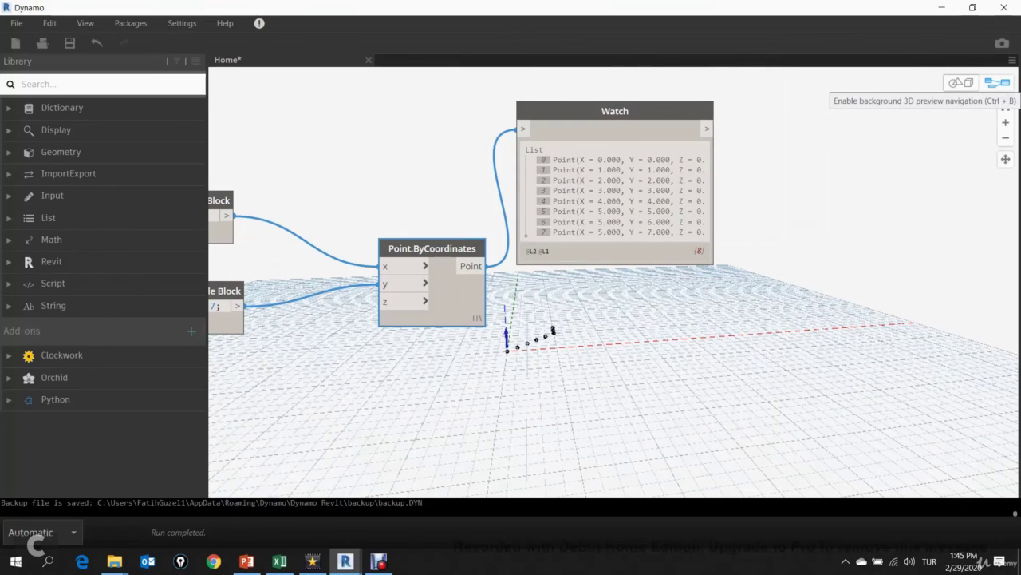
# Step: Orbit the 3D background preview to inspect the points, then return to the node graph
pyautogui.hotkey('ctrl', 'b')
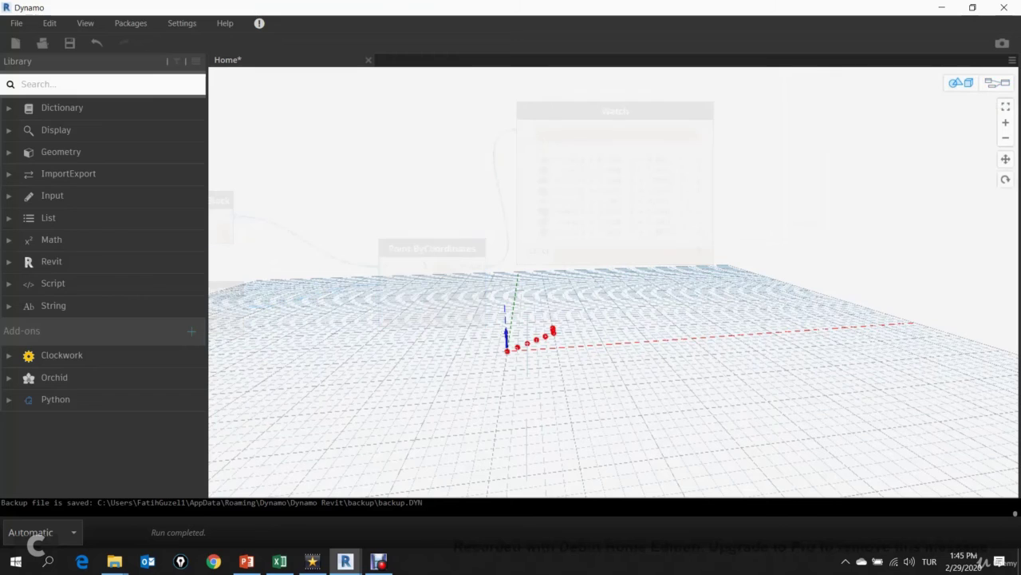
pyautogui.moveTo(606, 359)
pyautogui.mouseDown(button='right')
pyautogui.moveTo(551, 384)
pyautogui.moveTo(615, 359)
pyautogui.mouseUp(button='right')
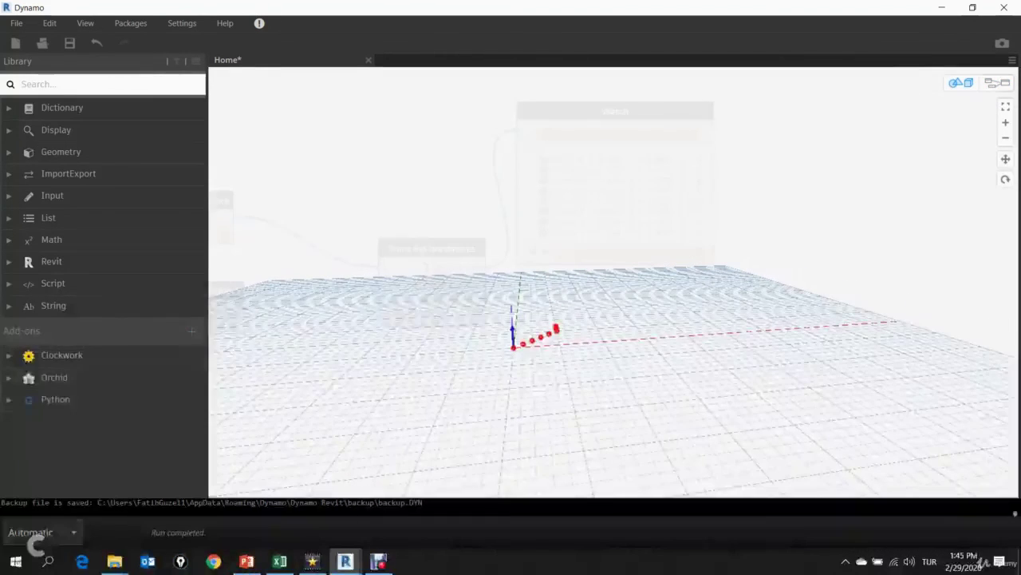
pyautogui.hotkey('ctrl', 'b')
pyautogui.scroll(-1, 793, 233)
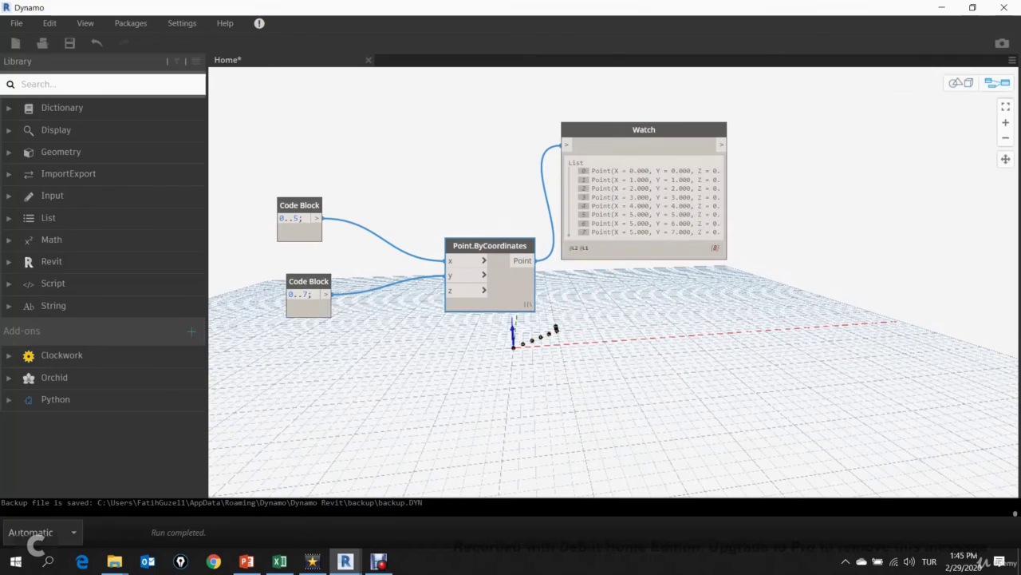
pyautogui.scroll(2, 543, 284)
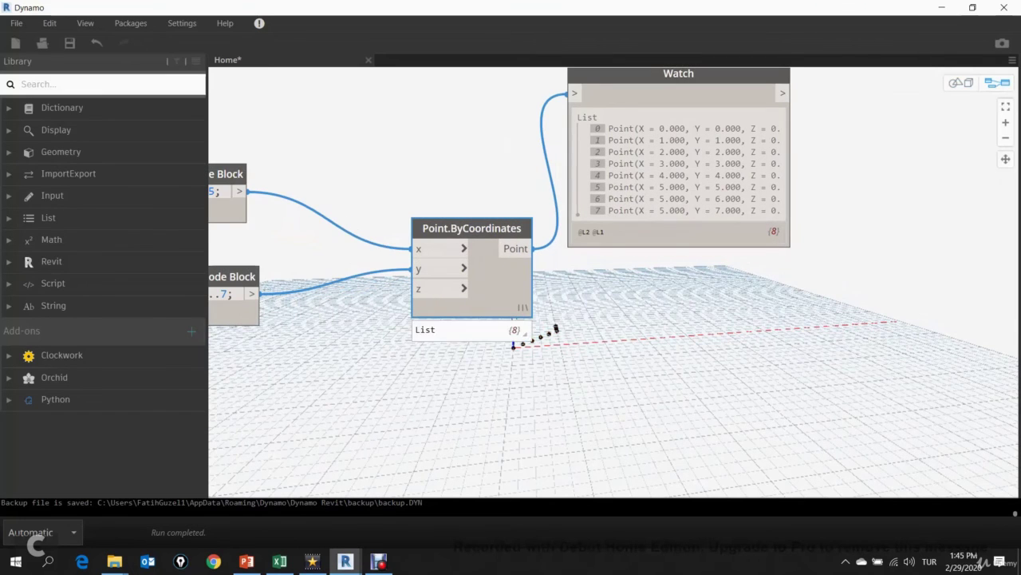
# Step: Set Point.ByCoordinates lacing to Cross Product for 48 grid points, and reposition the Watch node
pyautogui.rightClick(526, 310)
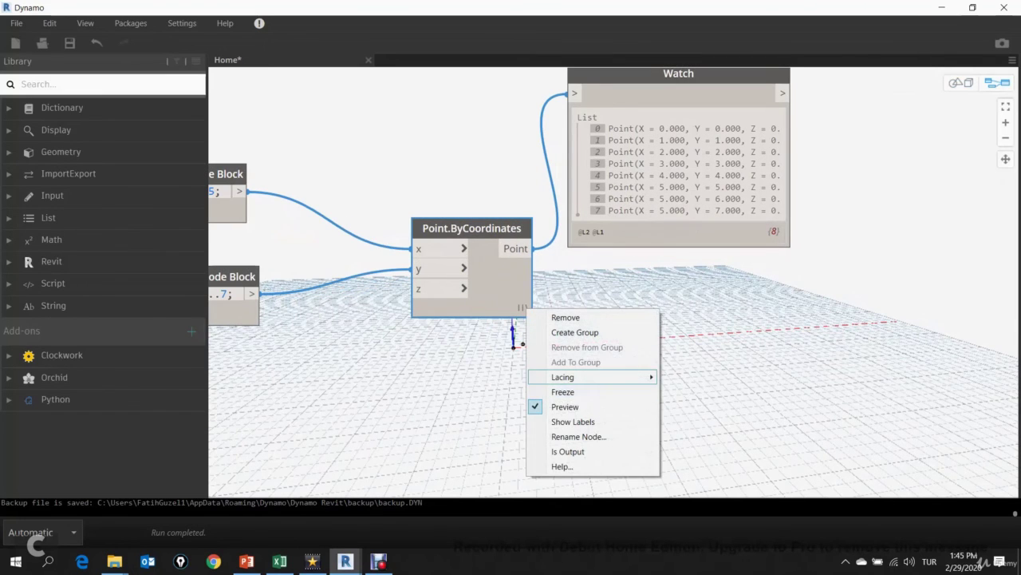
pyautogui.click(705, 421)
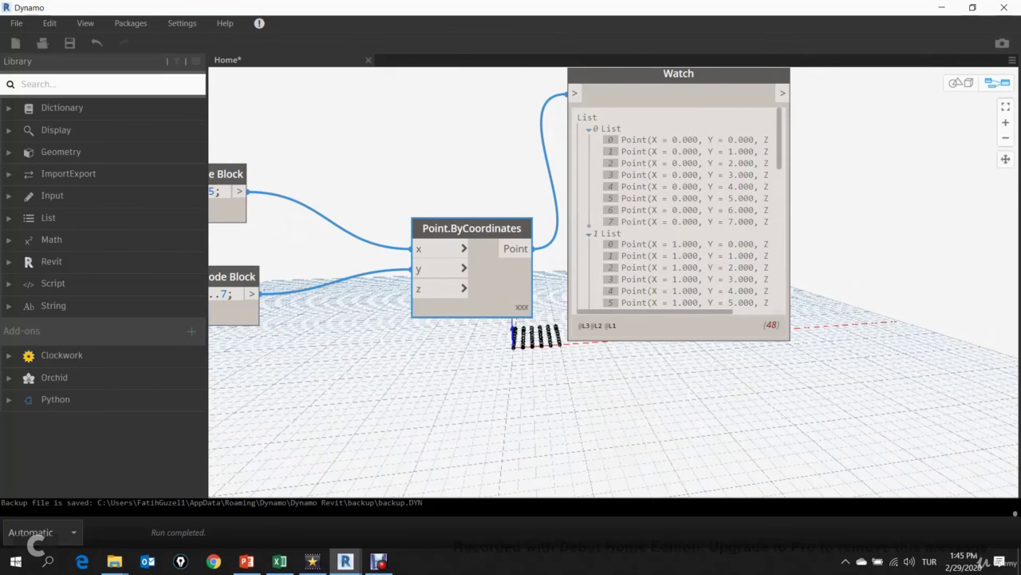
pyautogui.scroll(-5, 678, 207)
pyautogui.scroll(-5, 678, 208)
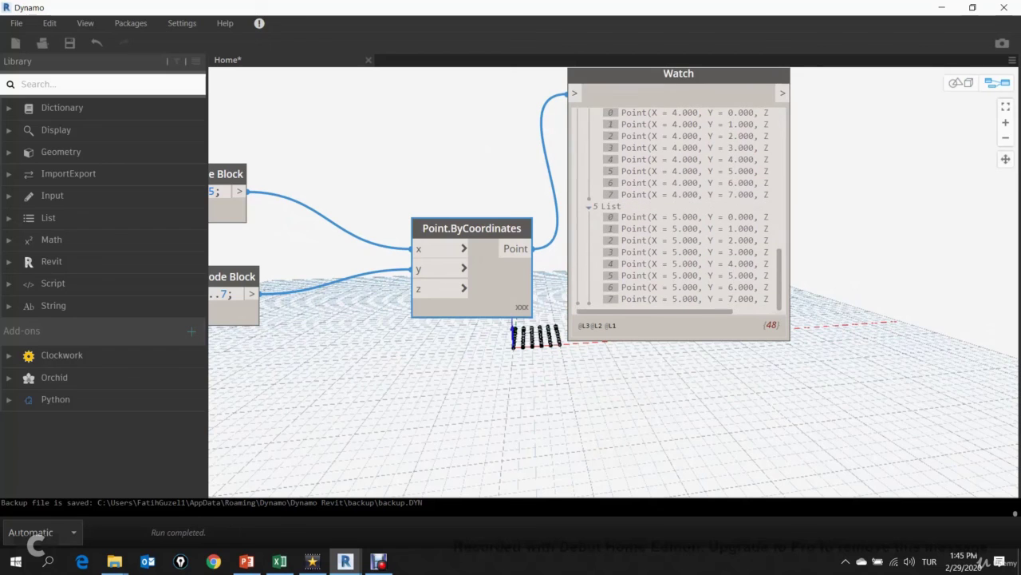
pyautogui.scroll(5, 678, 207)
pyautogui.scroll(5, 678, 207)
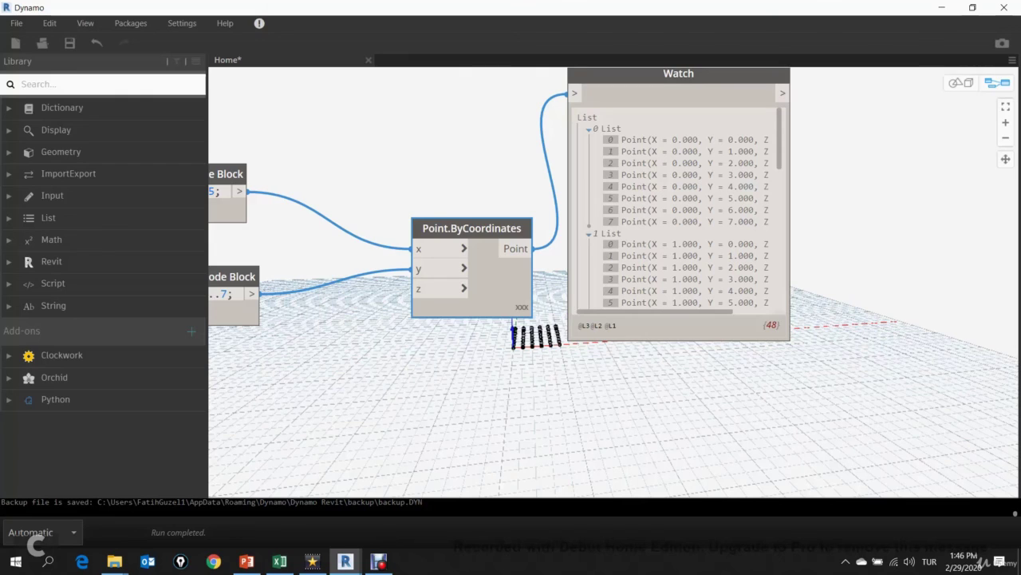
pyautogui.scroll(-1, 679, 207)
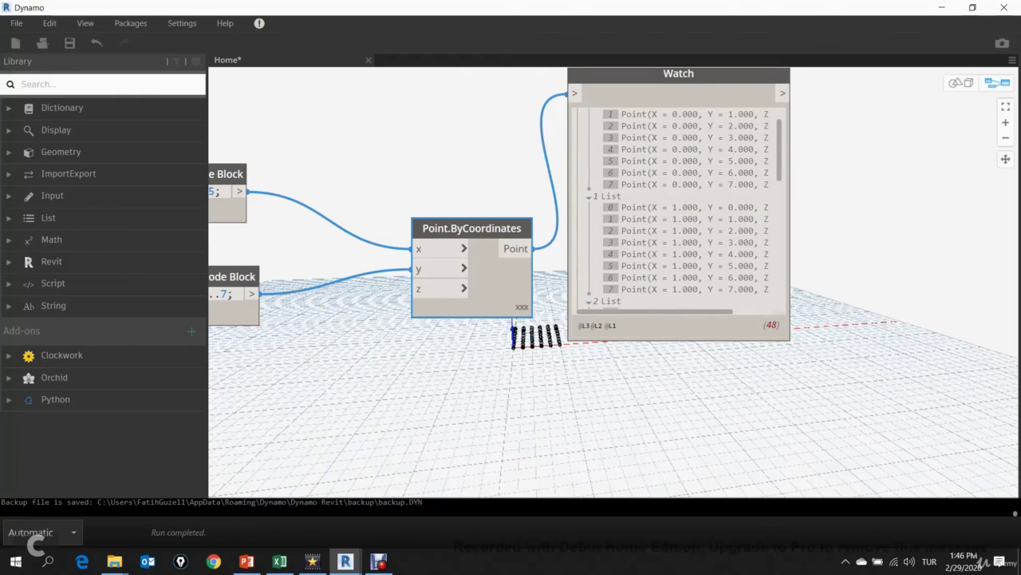
pyautogui.moveTo(678, 73); pyautogui.dragTo(688, 126)
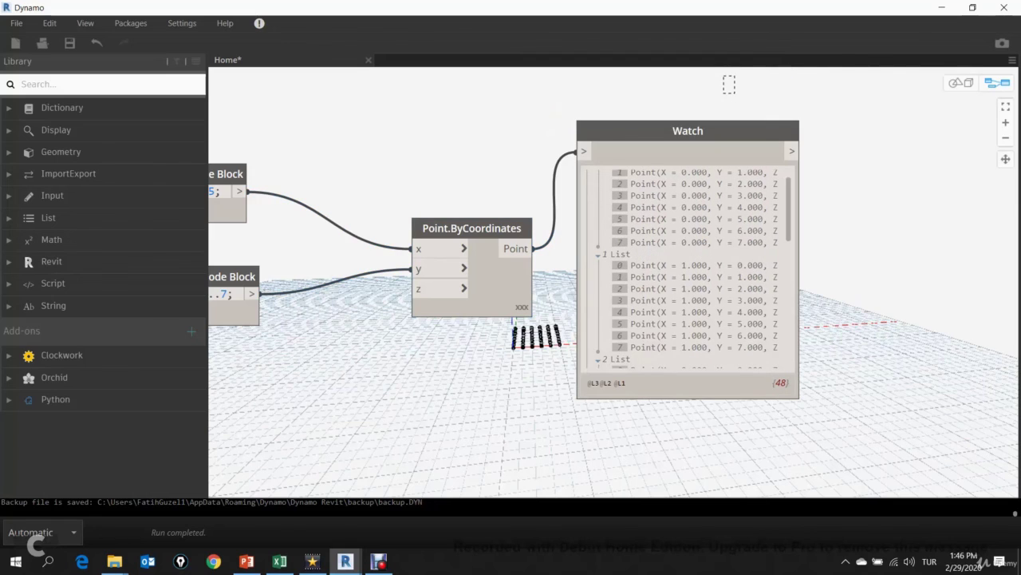
# Step: Switch Point.ByCoordinates lacing to Auto so the Watch shows only six diagonal points
pyautogui.rightClick(525, 305)
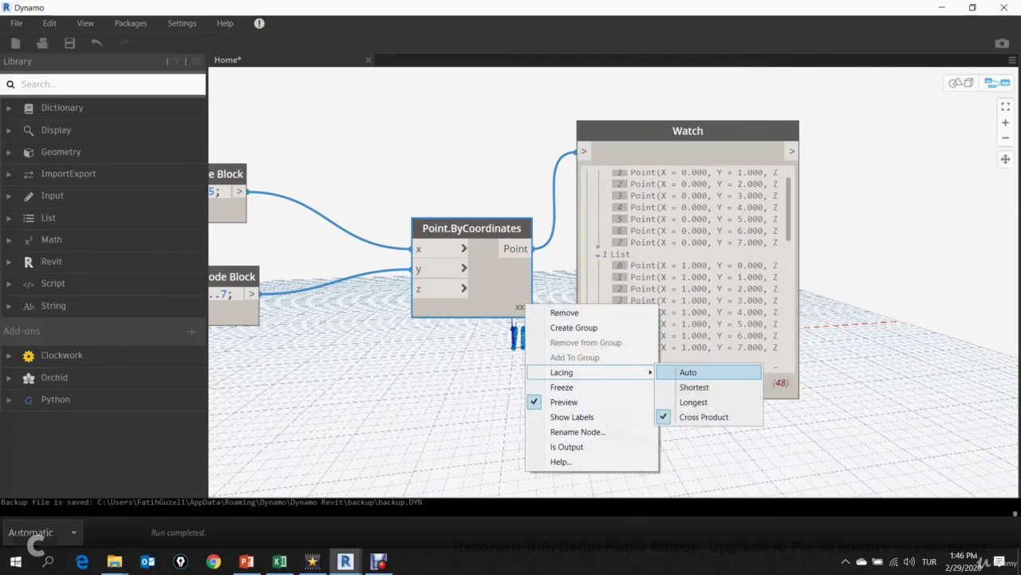
pyautogui.click(678, 372)
pyautogui.scroll(-3, 664, 305)
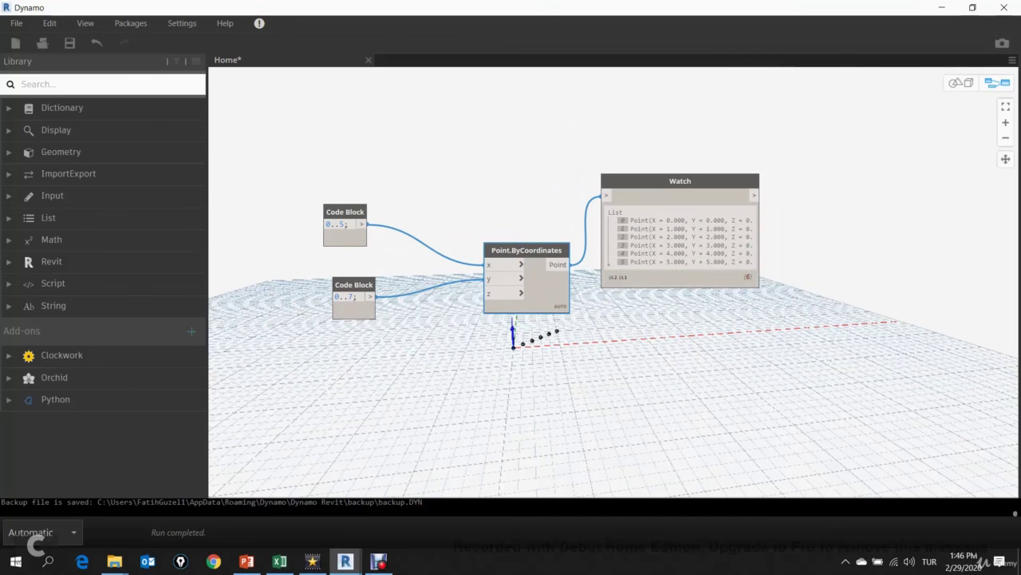
pyautogui.scroll(-2, 526, 256)
pyautogui.scroll(2, 527, 255)
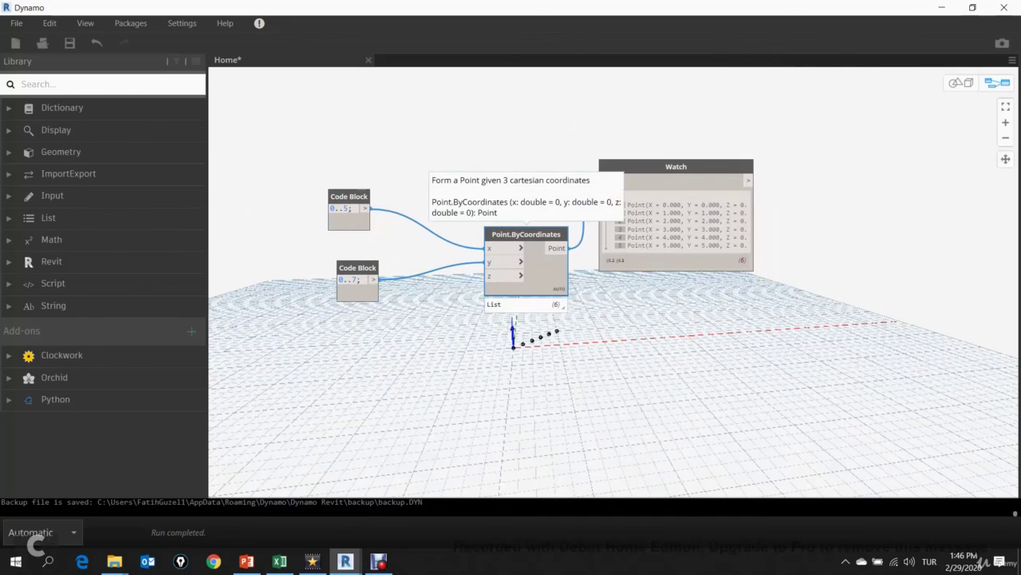